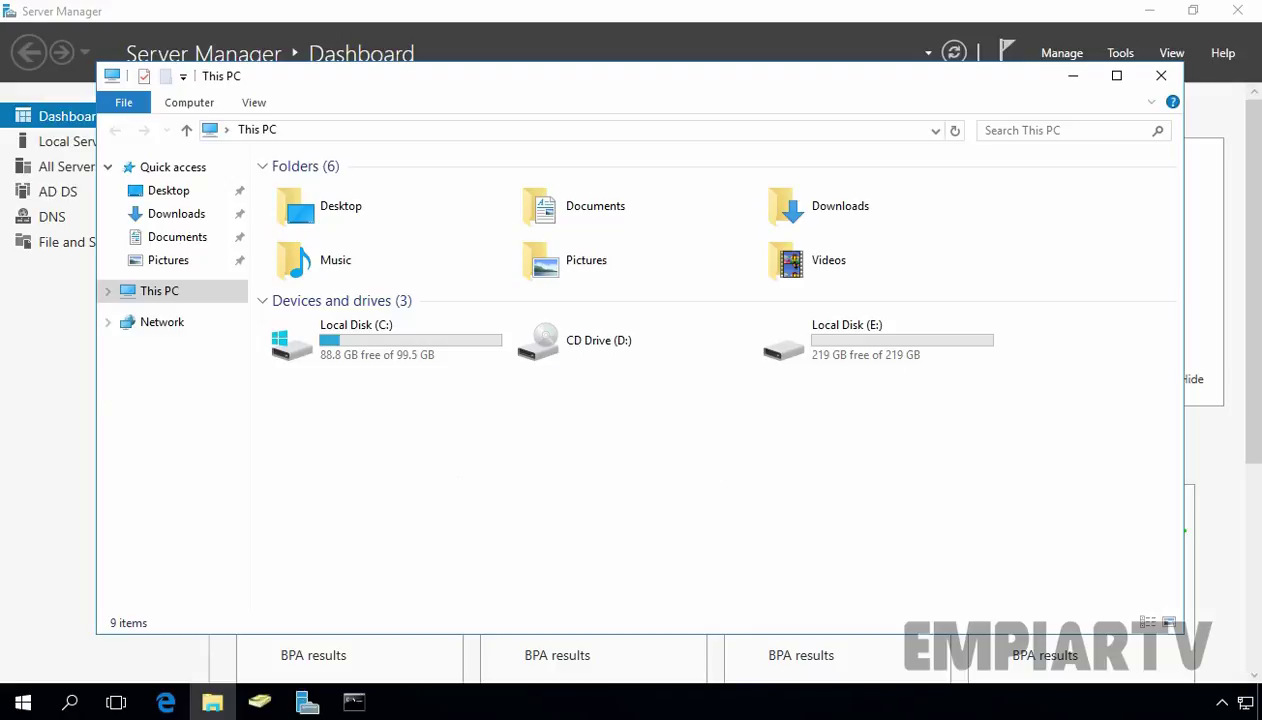
Start the Add Roles and Features wizard as a role-based installation on the local server
{"action": "left_click", "coordinate": [57, 364]}
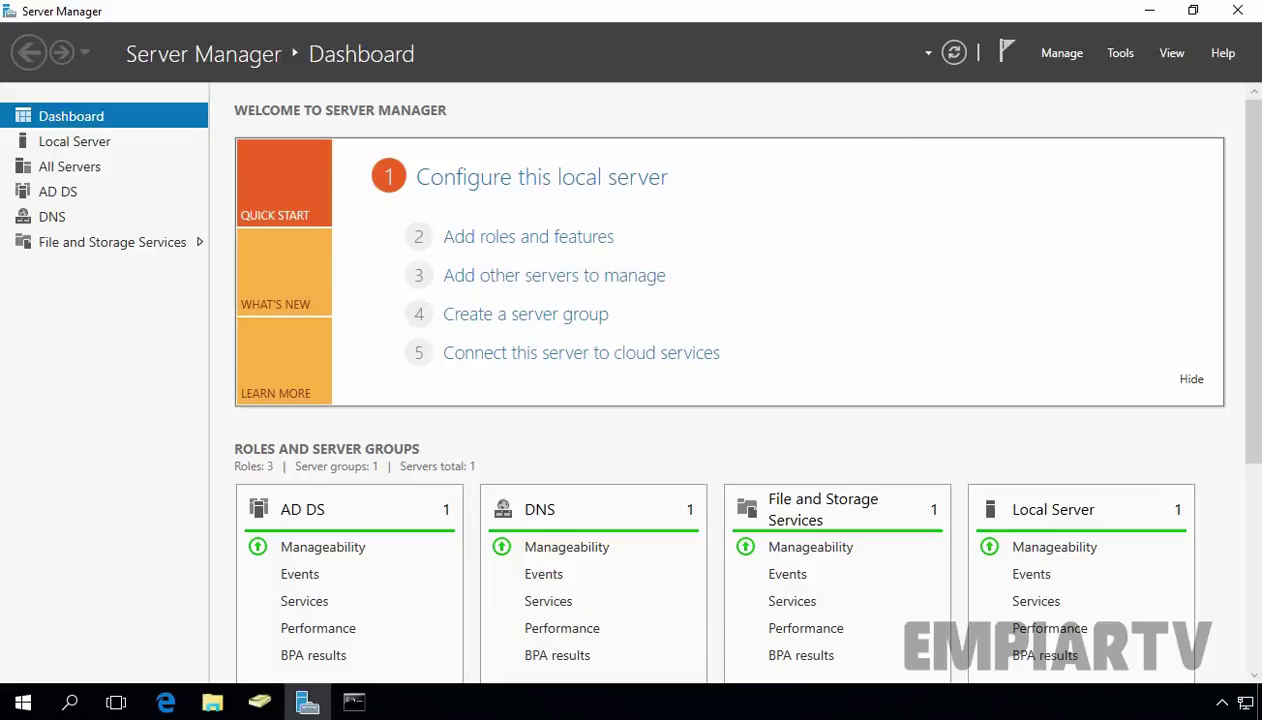
{"action": "left_click", "coordinate": [1062, 55]}
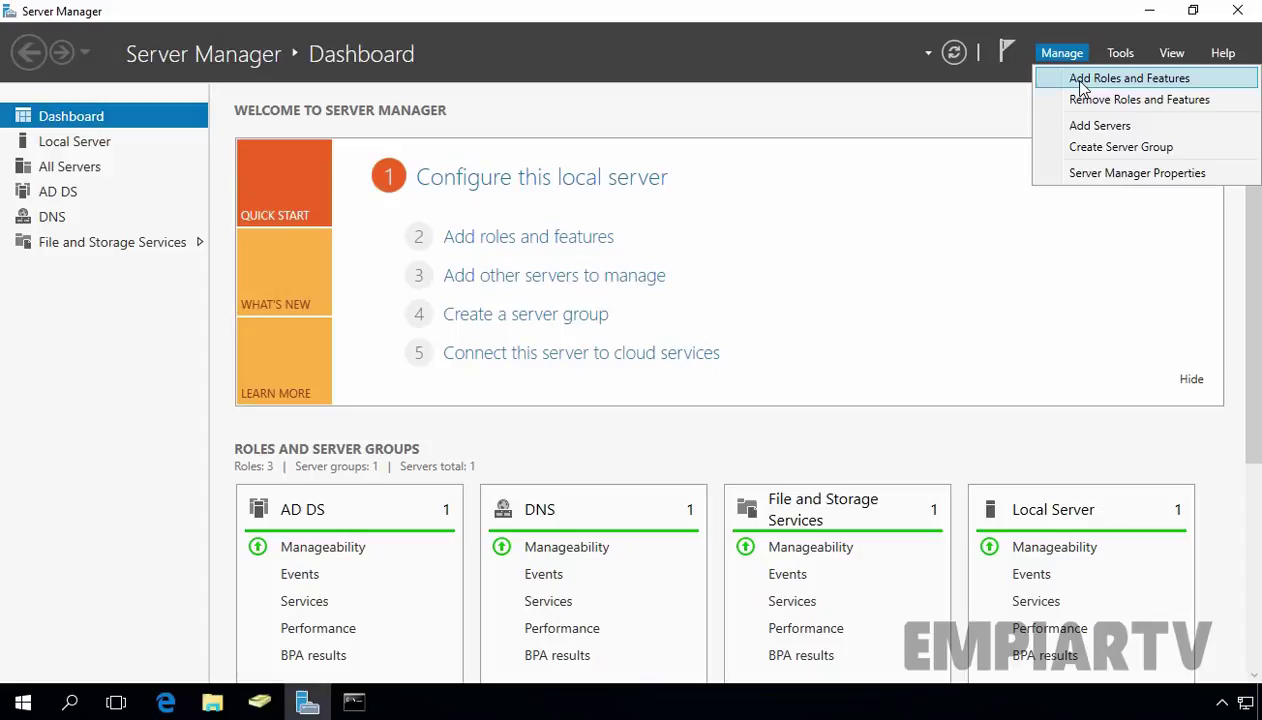
{"action": "left_click", "coordinate": [1082, 88]}
{"action": "left_click", "coordinate": [556, 546]}
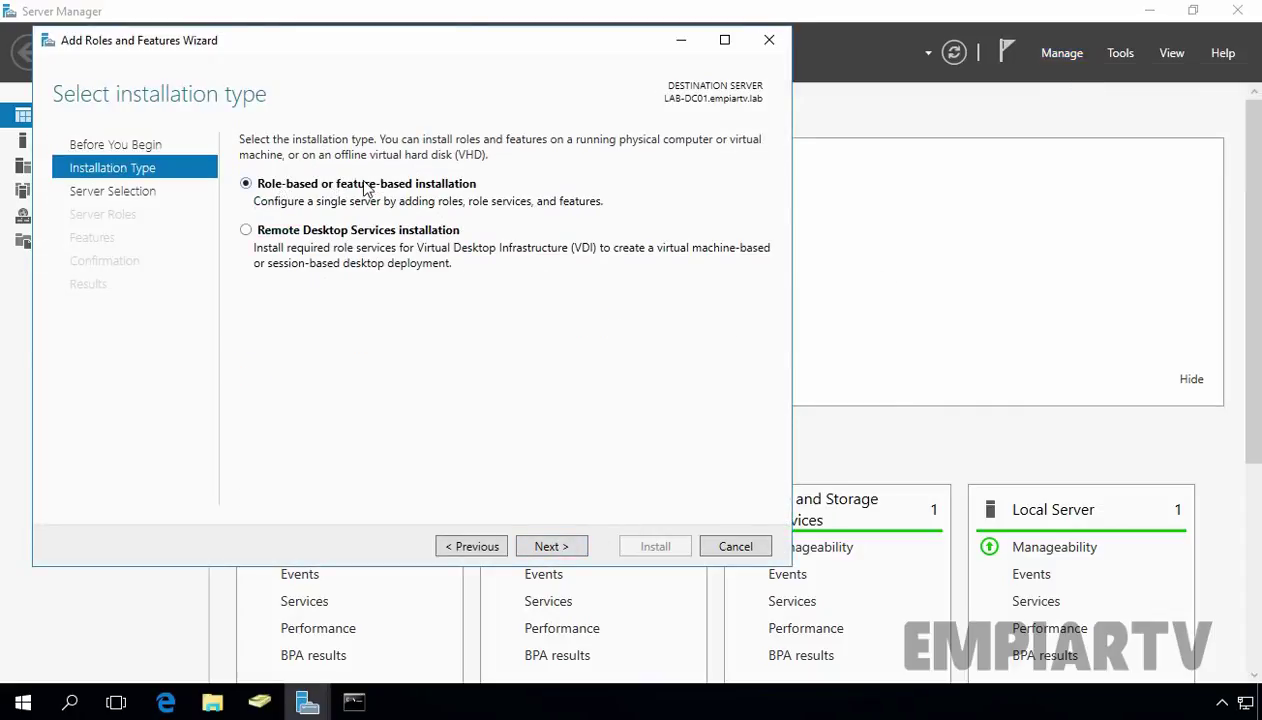
{"action": "left_click", "coordinate": [553, 548]}
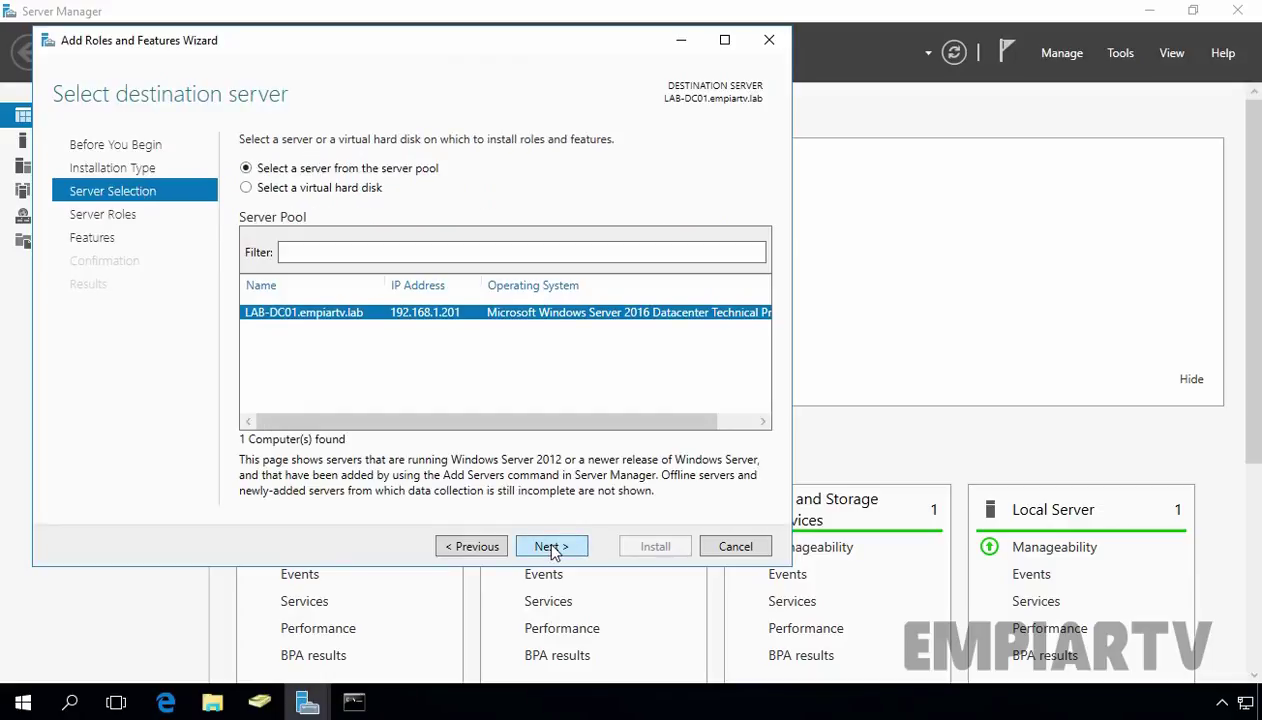
{"action": "left_click", "coordinate": [553, 548]}
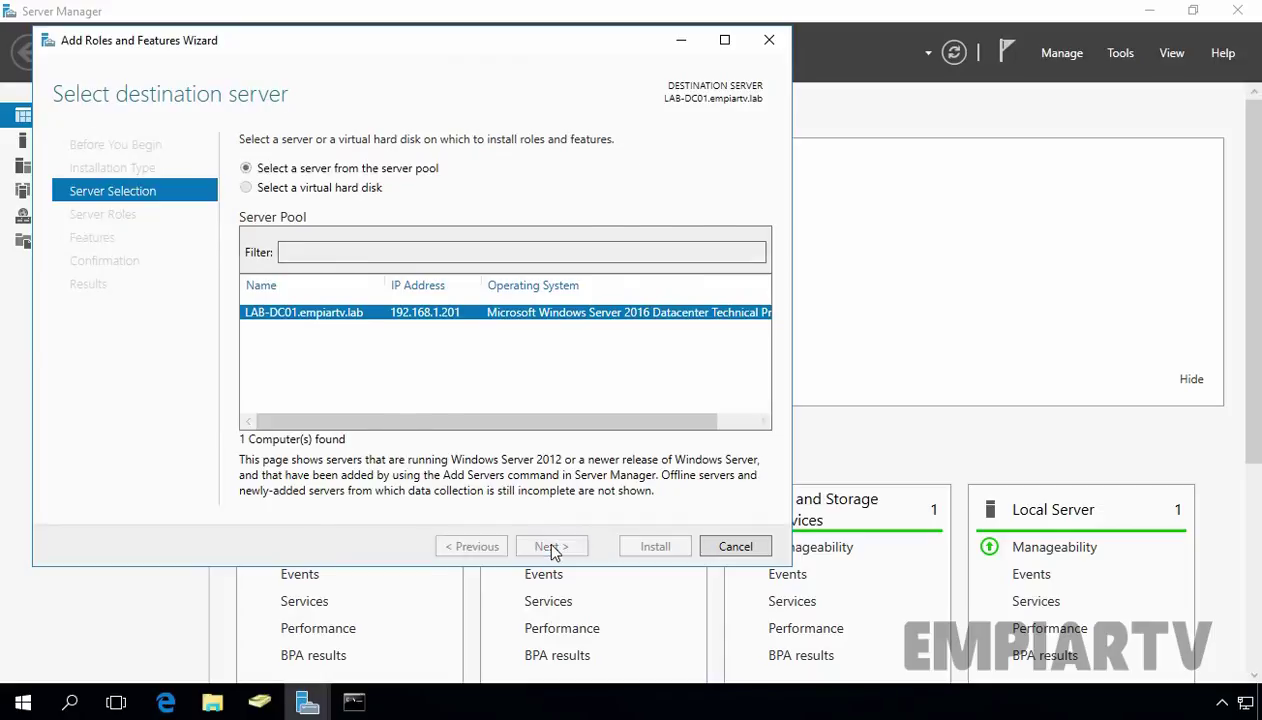
Under File and iSCSI Services, tick the iSCSI Target Server role
{"action": "double_click", "coordinate": [378, 340]}
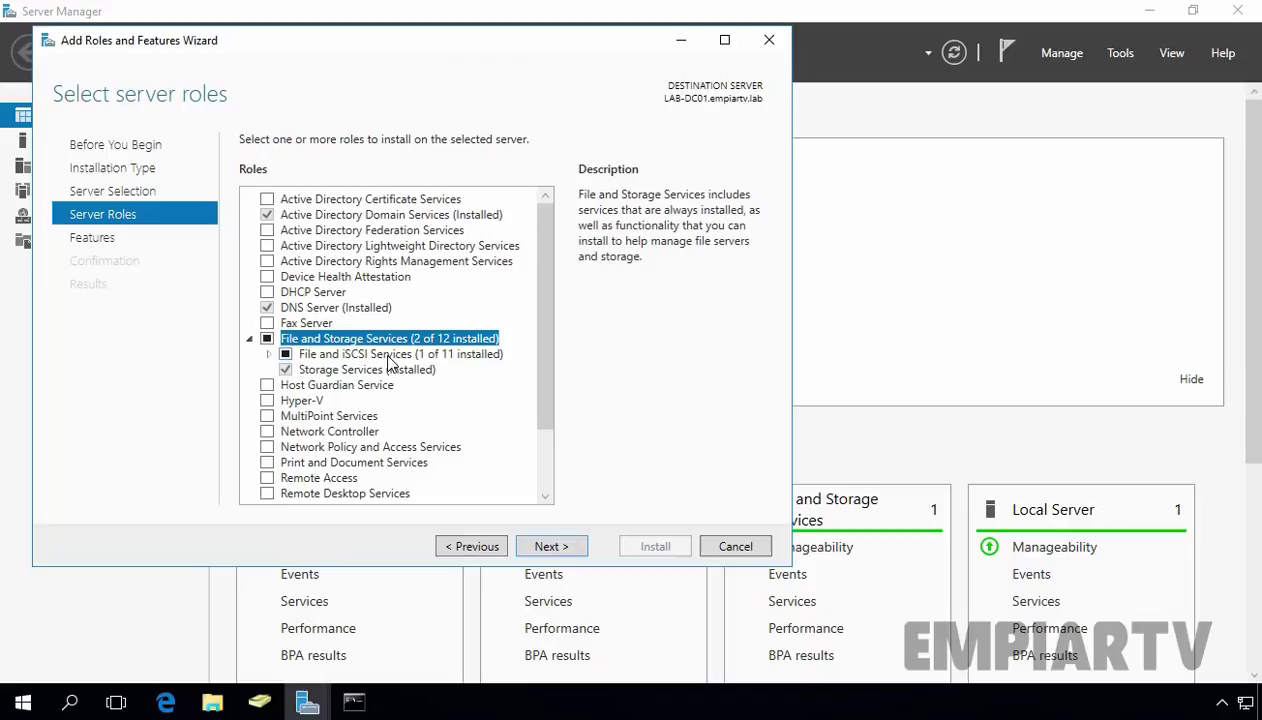
{"action": "double_click", "coordinate": [390, 355]}
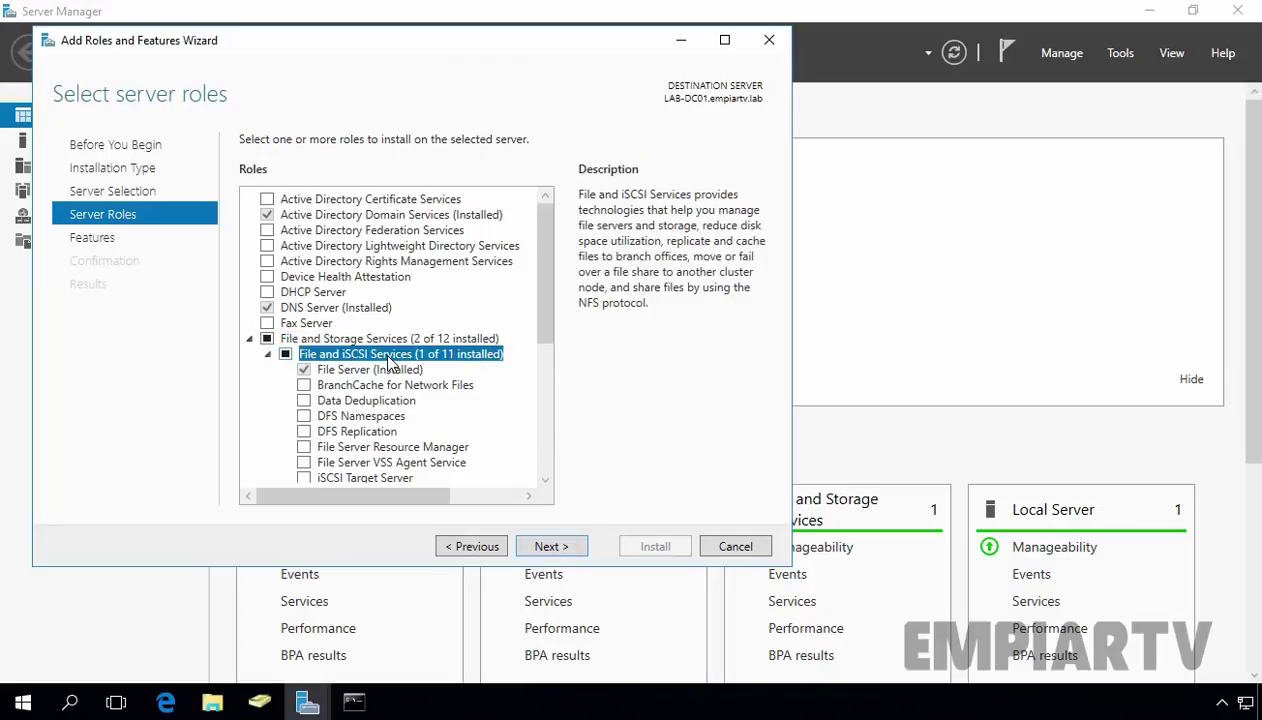
{"action": "left_click_drag", "start_coordinate": [540, 296], "coordinate": [556, 358]}
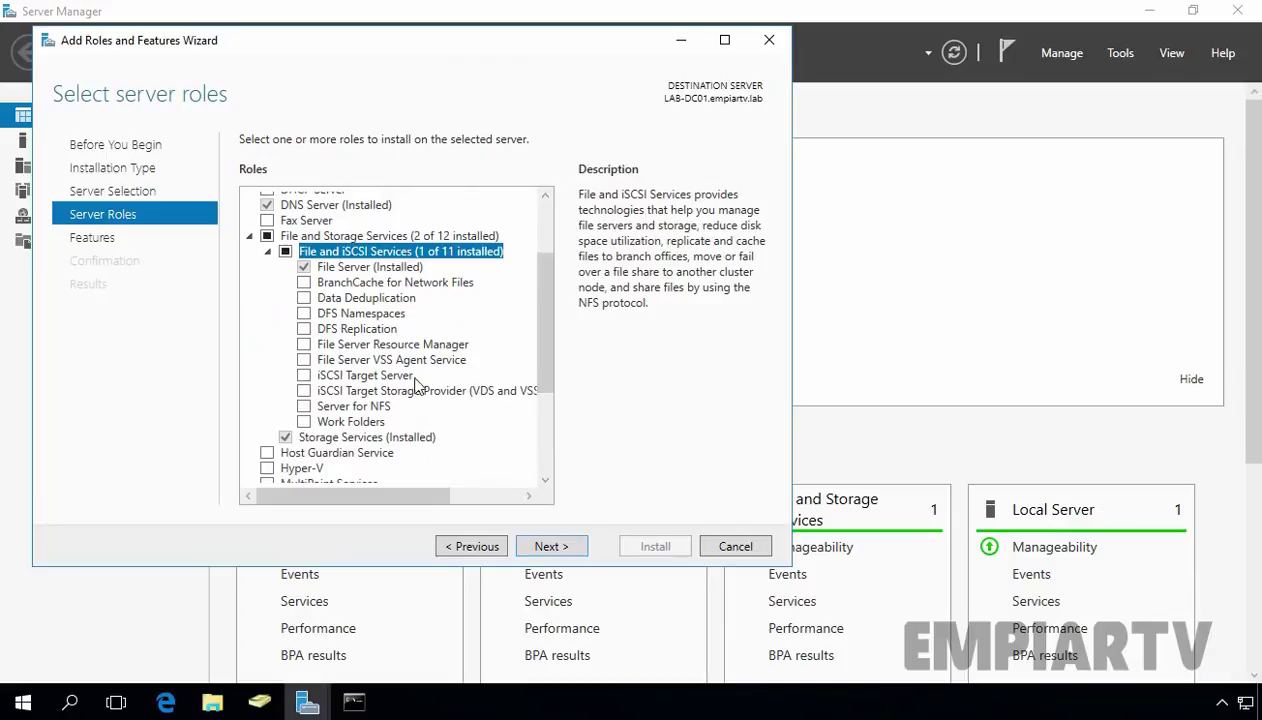
{"action": "left_click", "coordinate": [384, 375]}
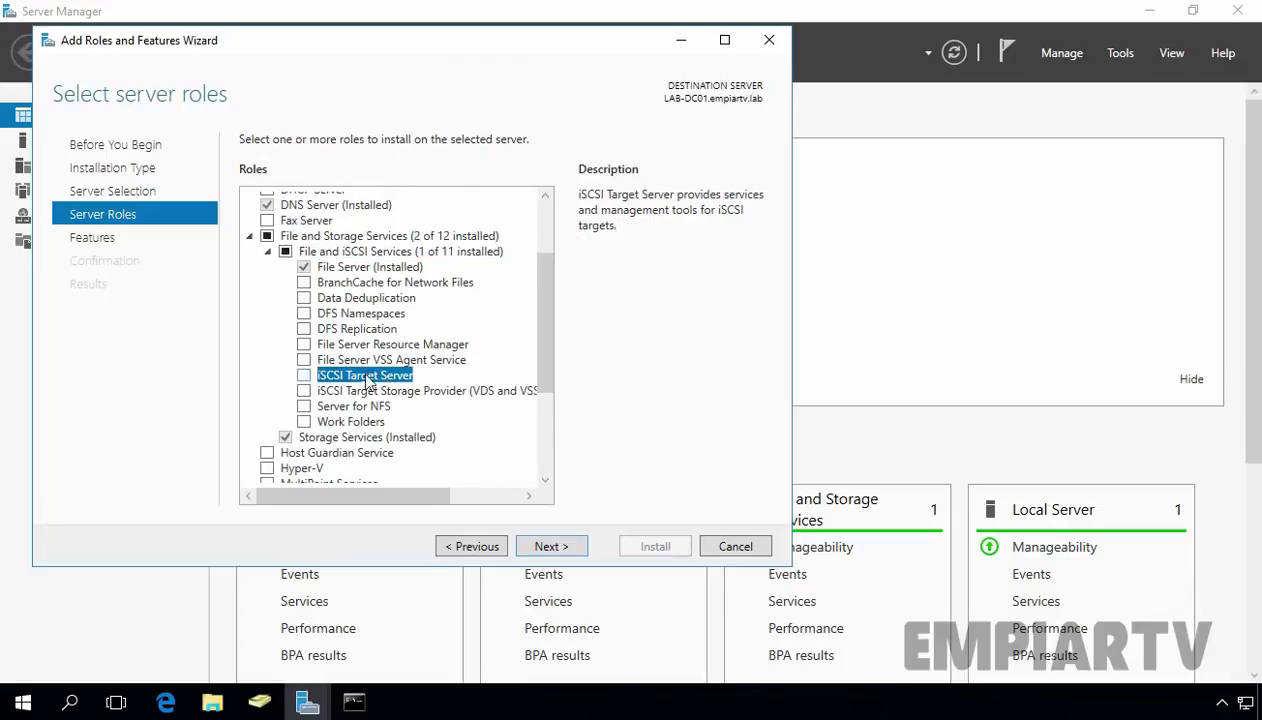
{"action": "left_click", "coordinate": [304, 376]}
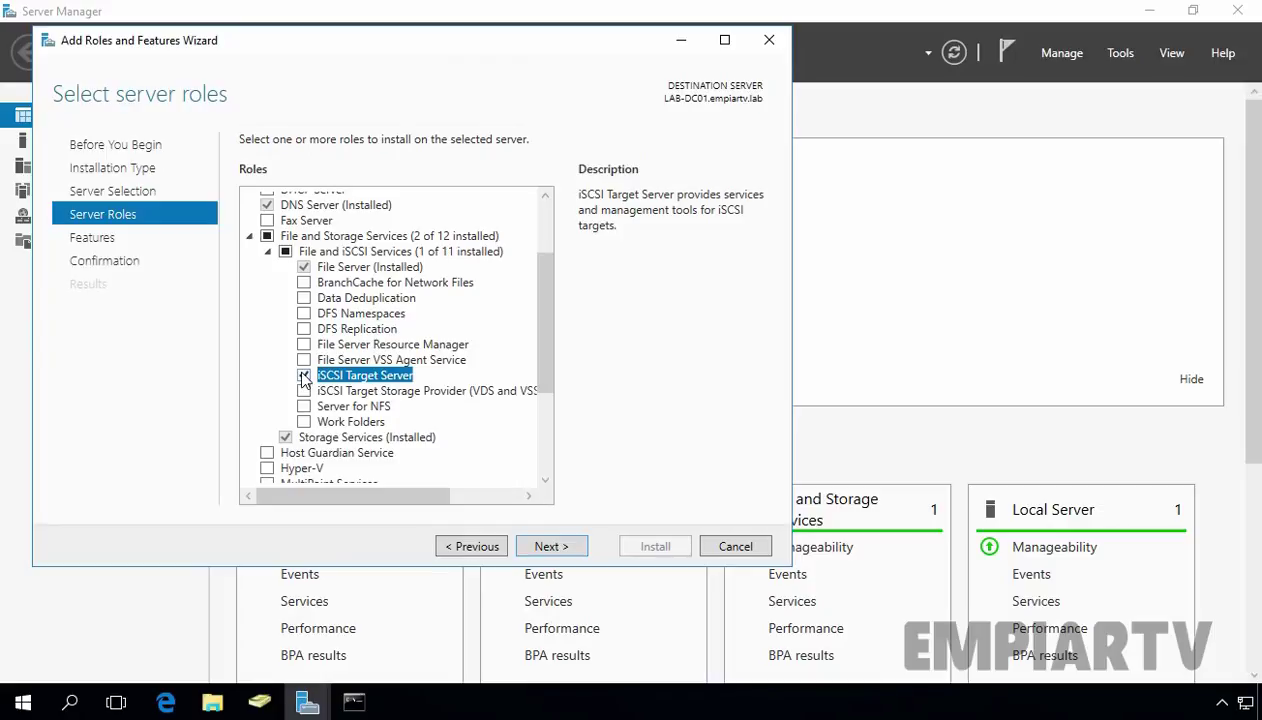
{"action": "left_click", "coordinate": [567, 547]}
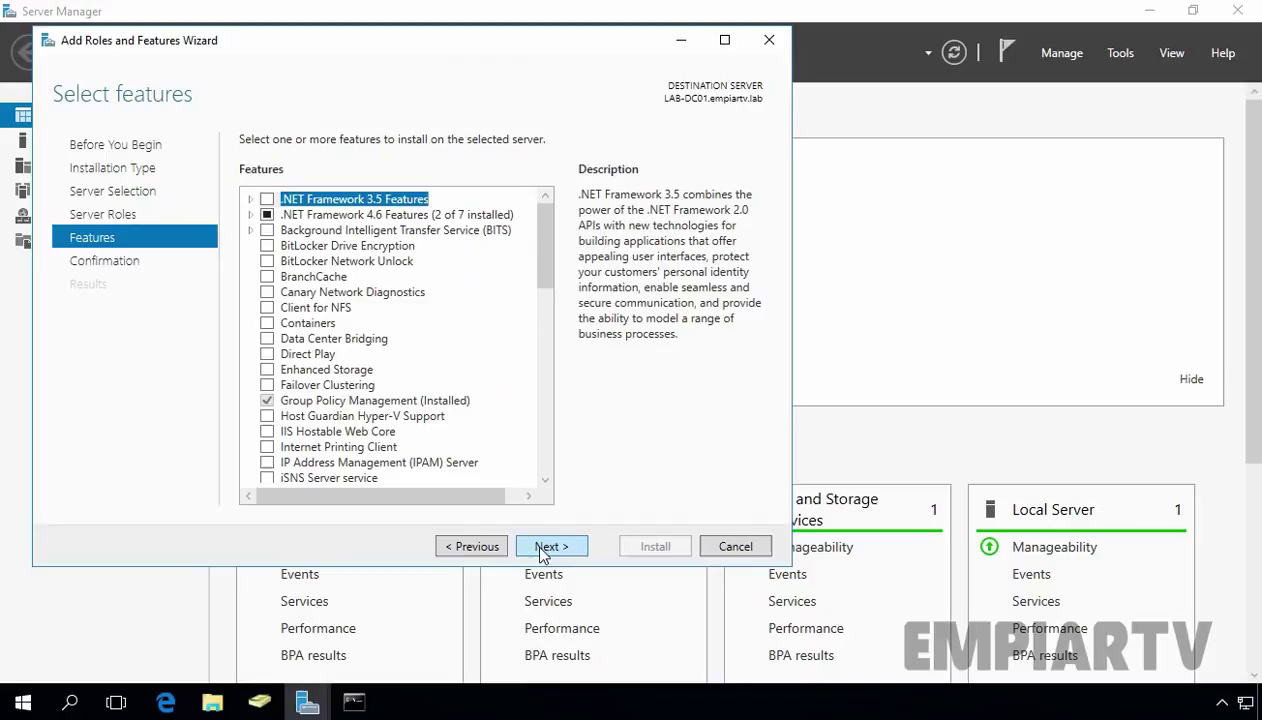
Allow automatic restart and install the iSCSI Target Server role on LAB-DC01
{"action": "left_click", "coordinate": [541, 550]}
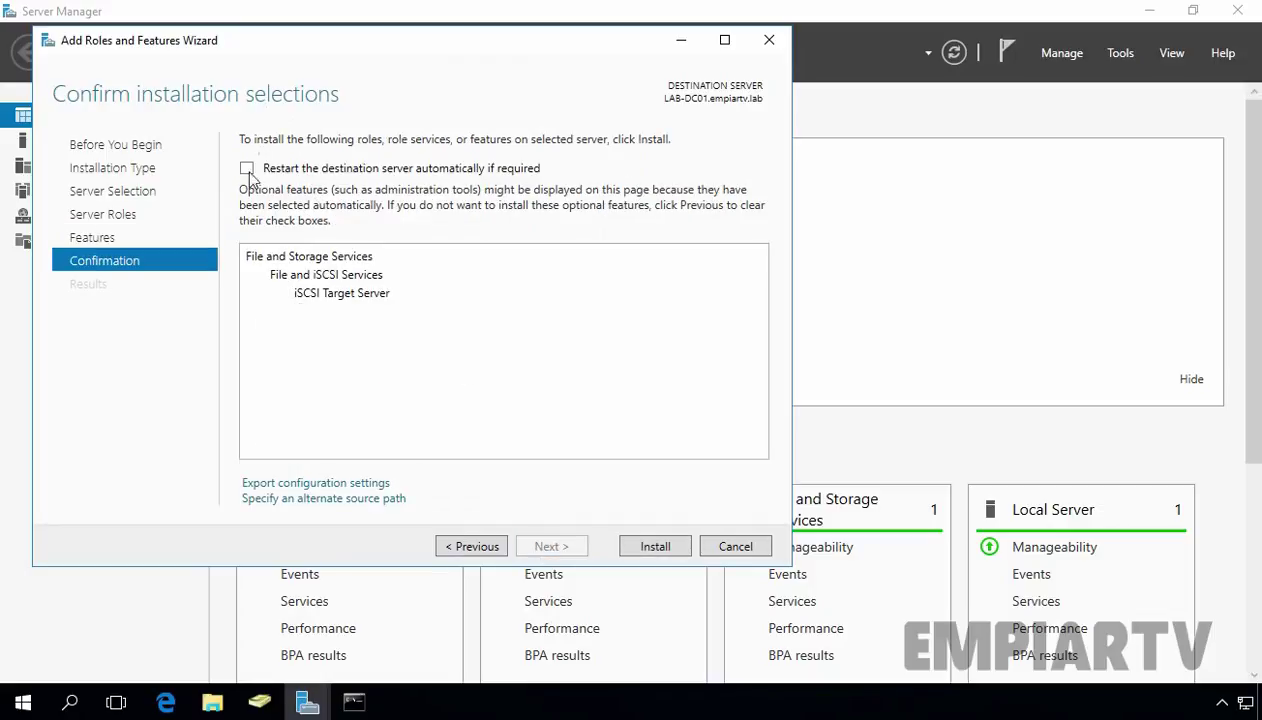
{"action": "left_click", "coordinate": [246, 169]}
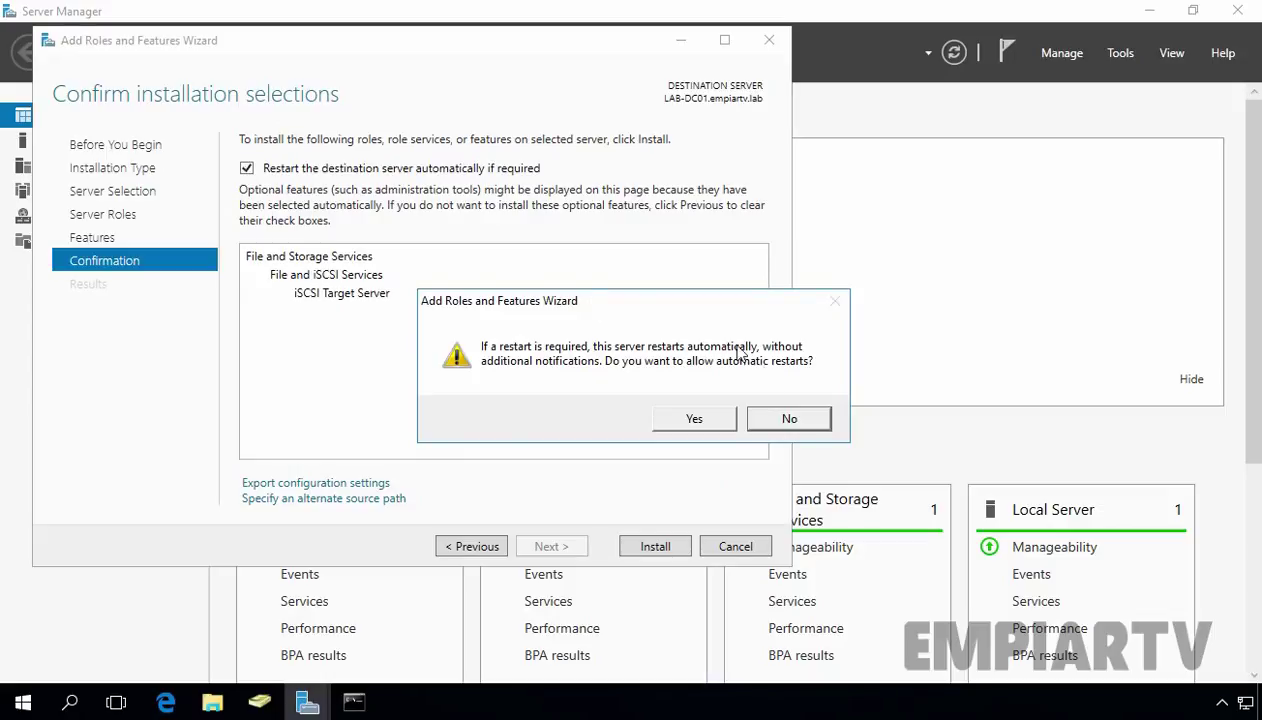
{"action": "left_click", "coordinate": [690, 421]}
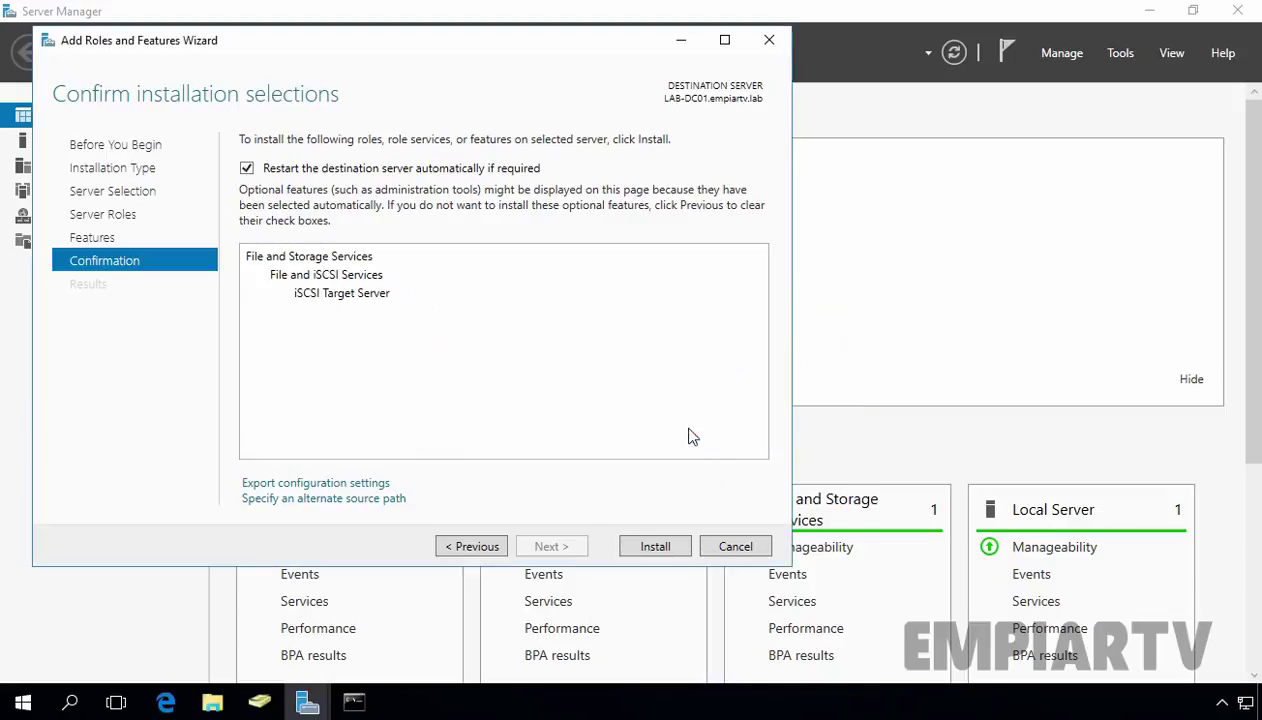
{"action": "left_click", "coordinate": [655, 548]}
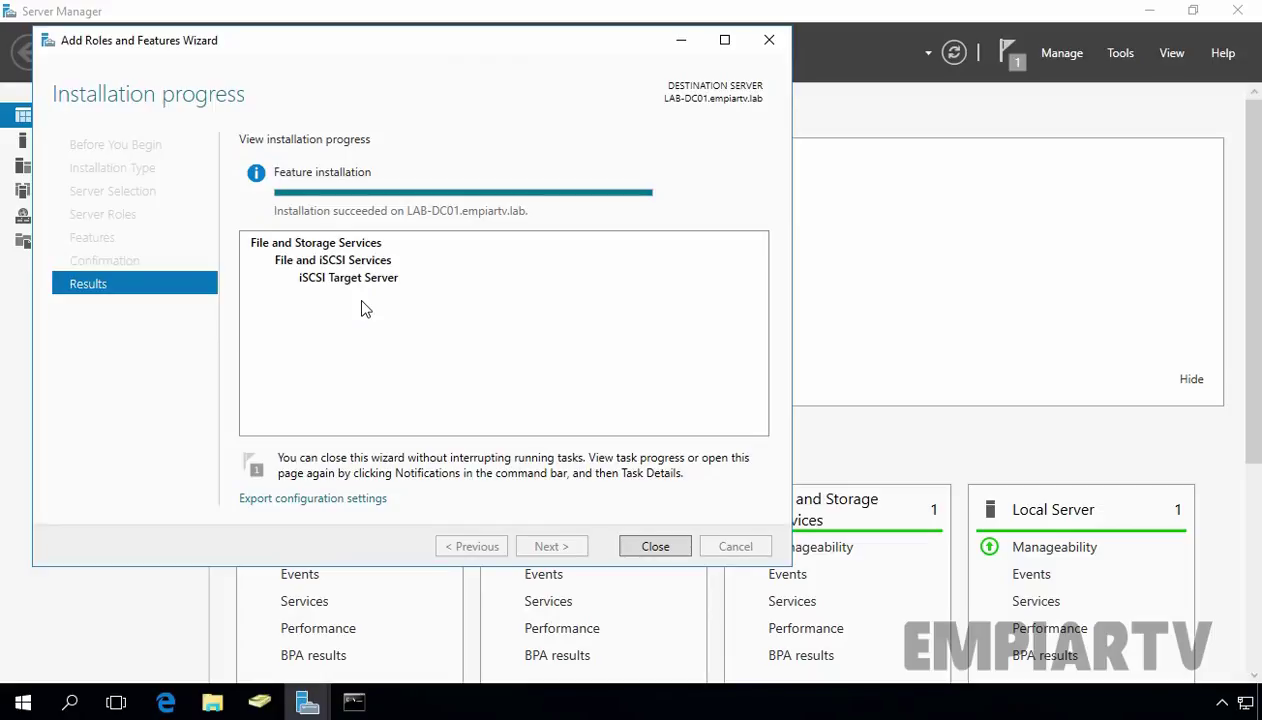
Close the wizard and go to the iSCSI page of File and Storage Services
{"action": "left_click", "coordinate": [655, 546]}
{"action": "key", "text": "super+e"}
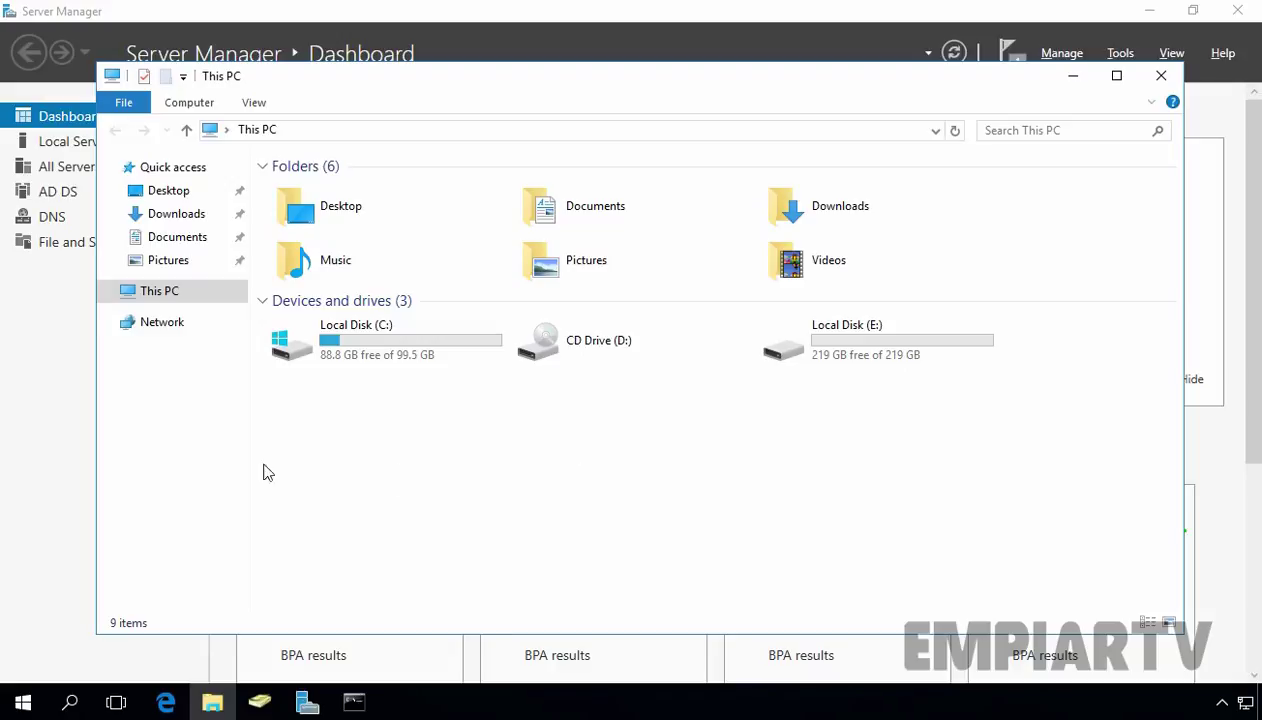
{"action": "left_click", "coordinate": [35, 368]}
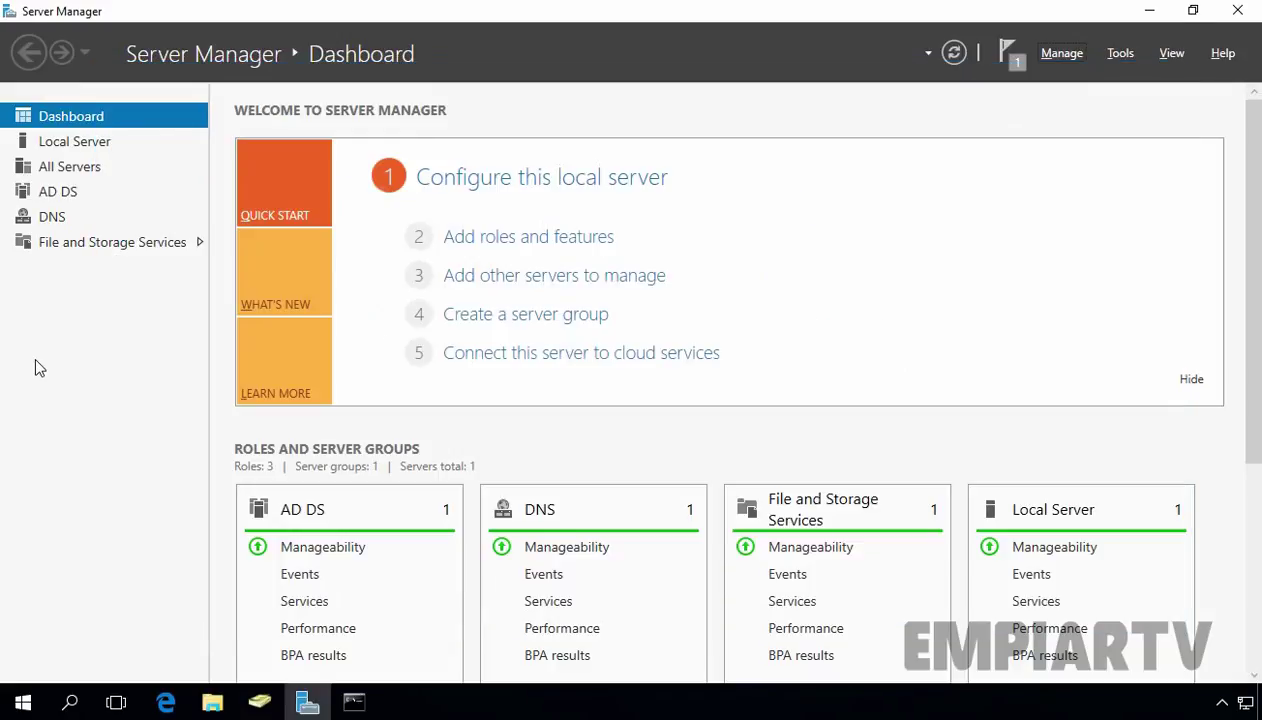
{"action": "left_click", "coordinate": [82, 245]}
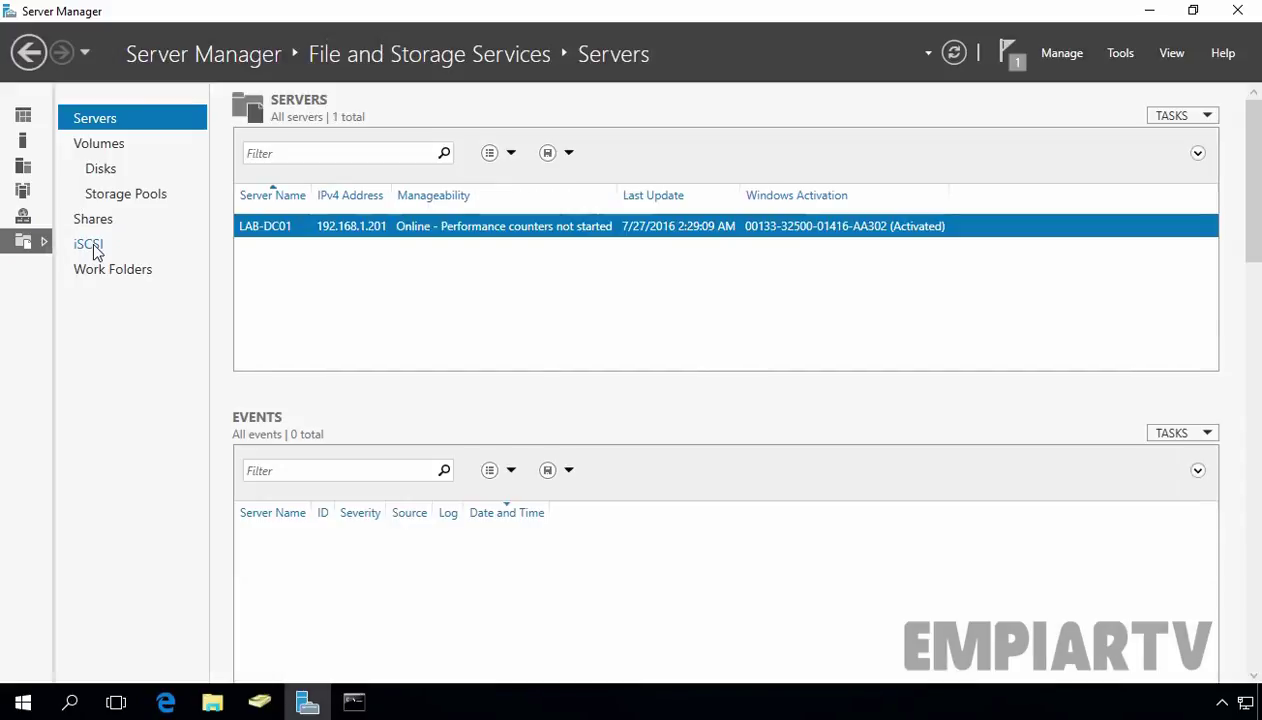
{"action": "left_click", "coordinate": [89, 245]}
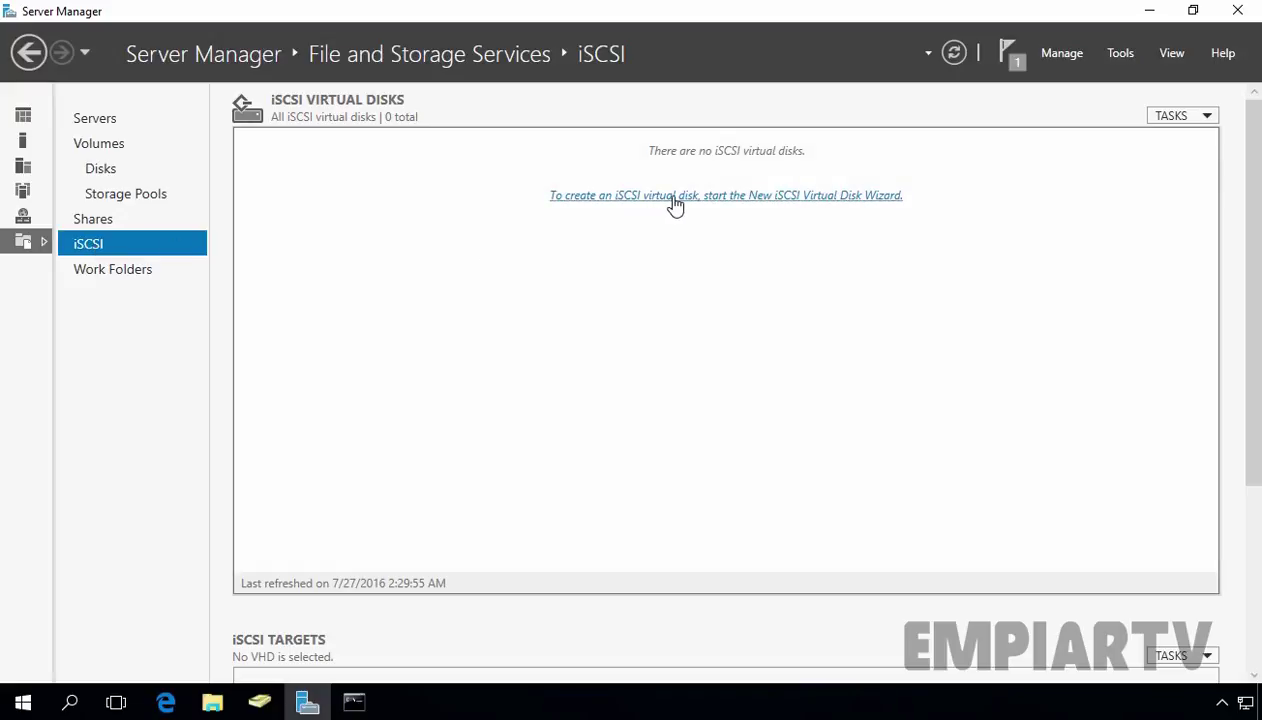
Begin a new iSCSI virtual disk named VDISK1 stored on volume E:
{"action": "left_click", "coordinate": [792, 196]}
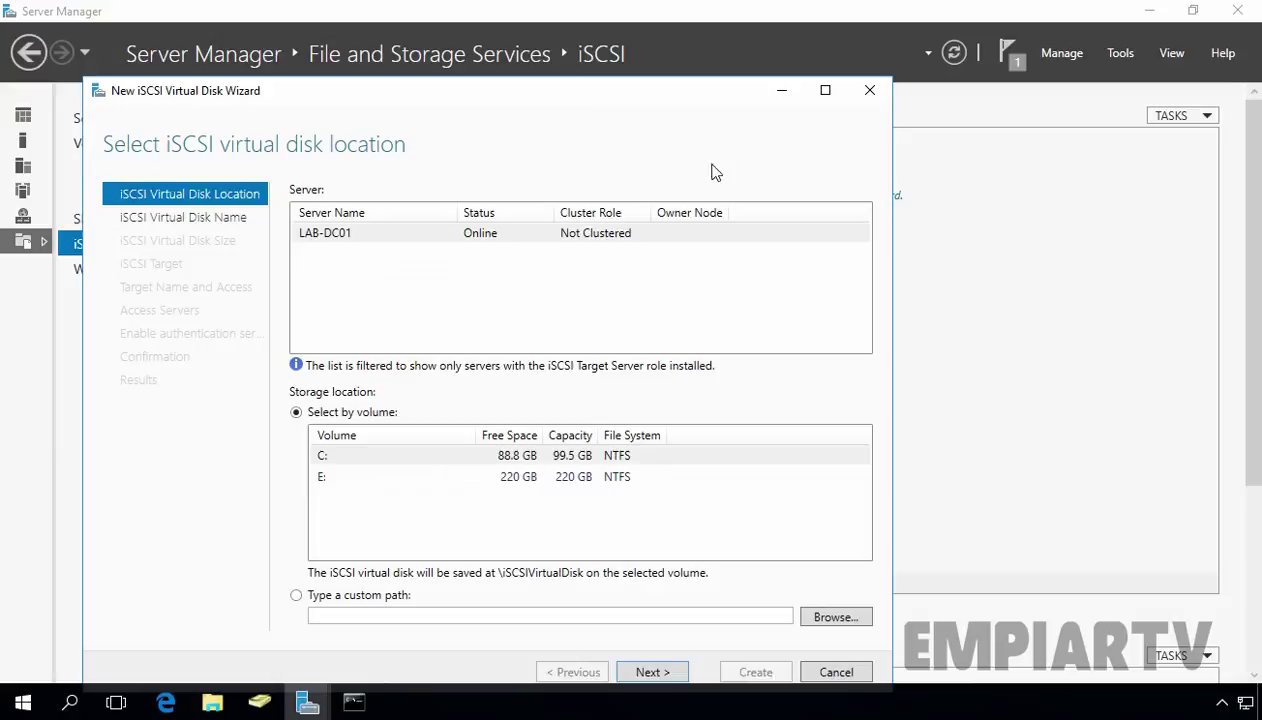
{"action": "left_click_drag", "start_coordinate": [573, 97], "coordinate": [626, 57]}
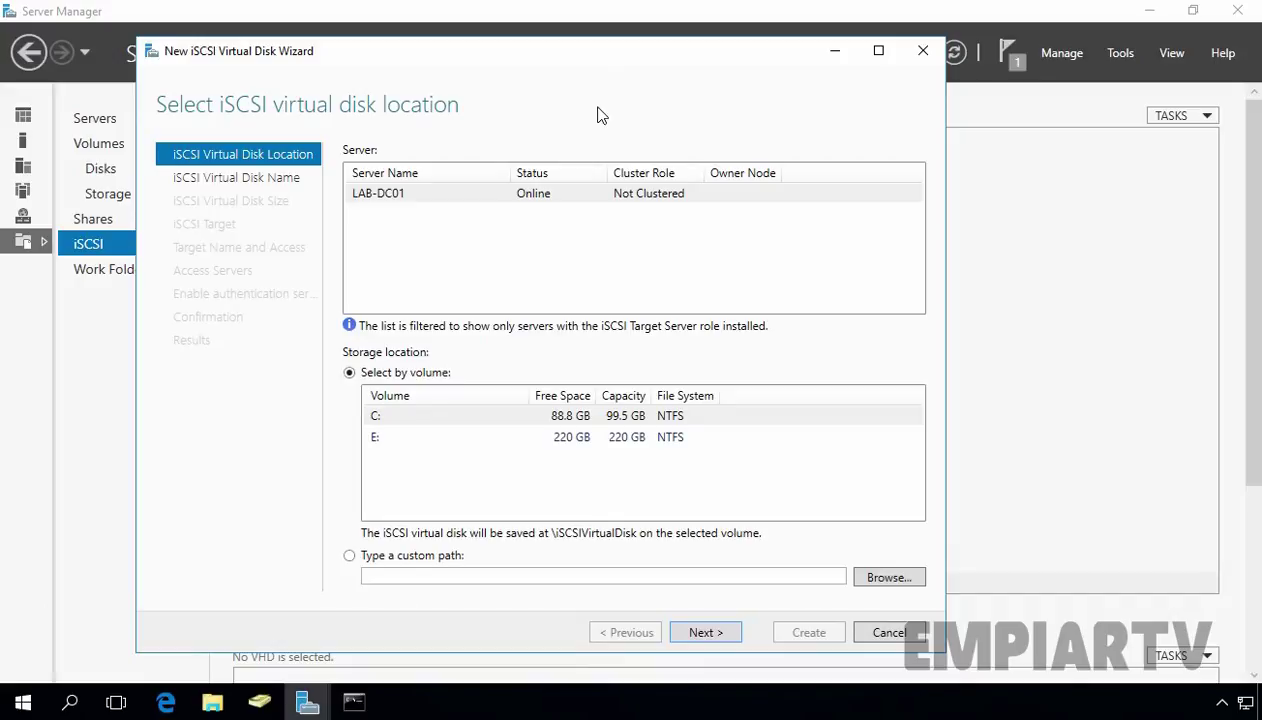
{"action": "left_click", "coordinate": [385, 440]}
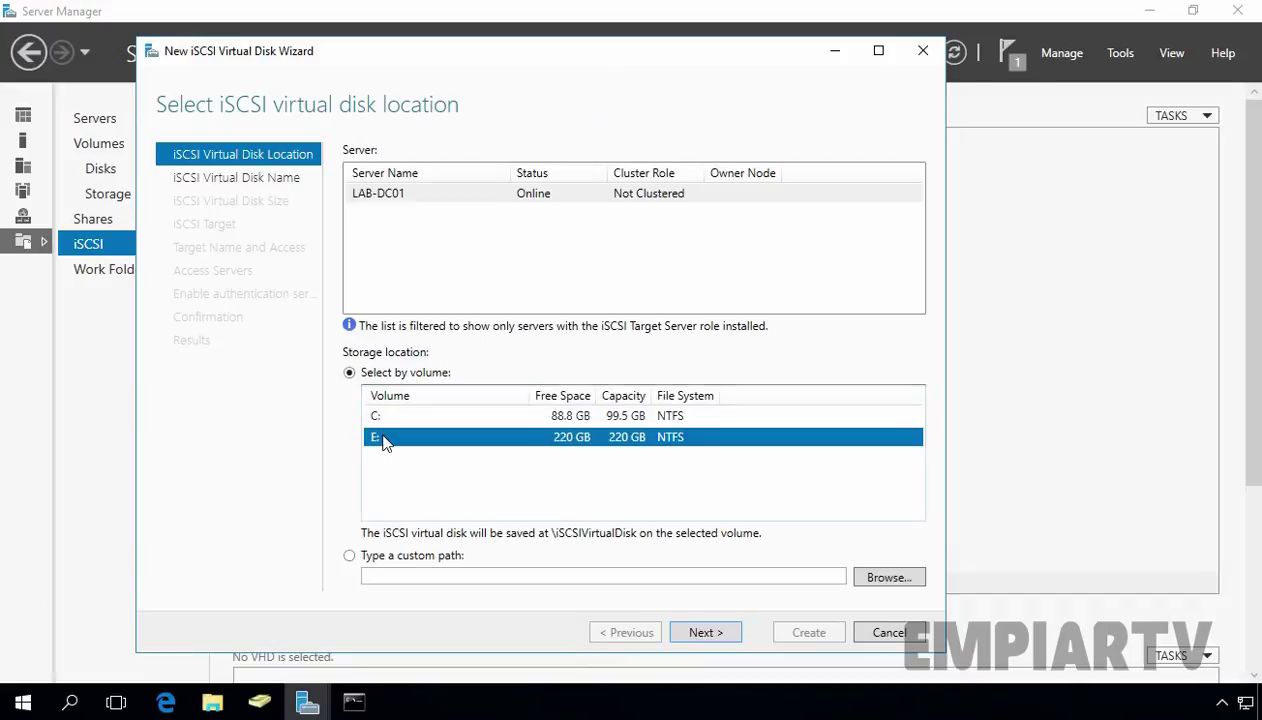
{"action": "left_click", "coordinate": [711, 634]}
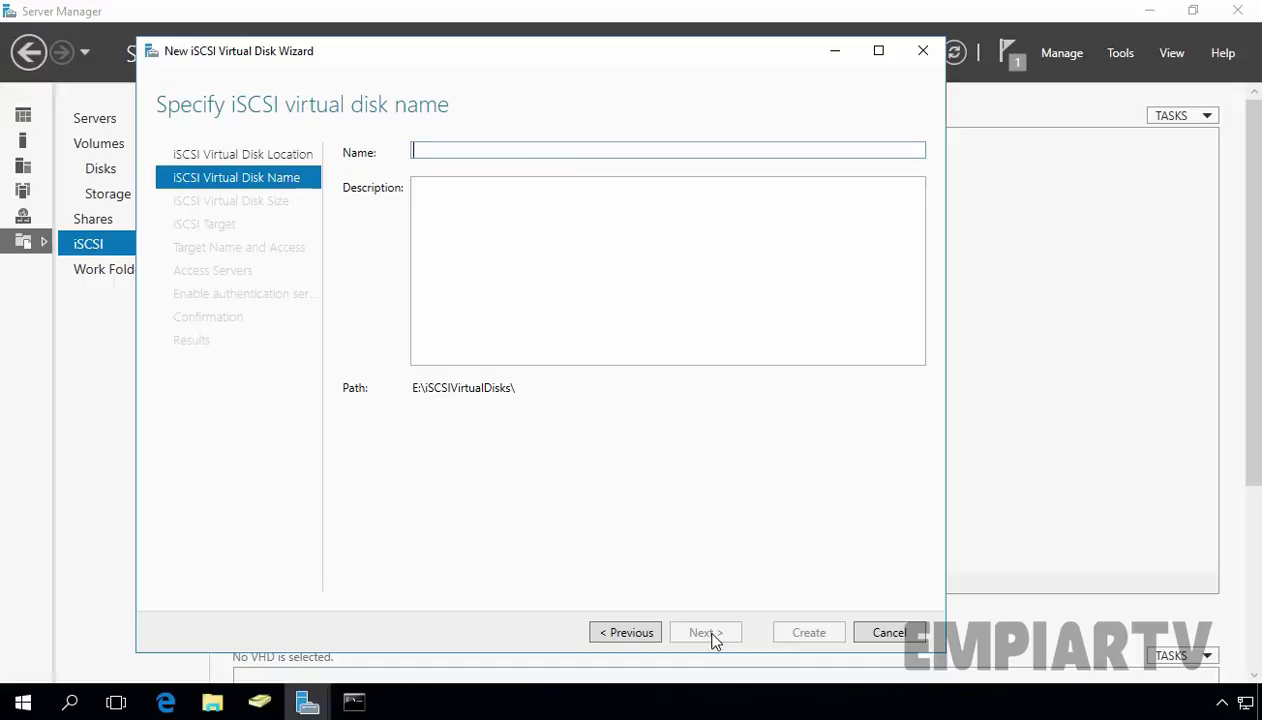
{"action": "type", "text": "VDISK1"}
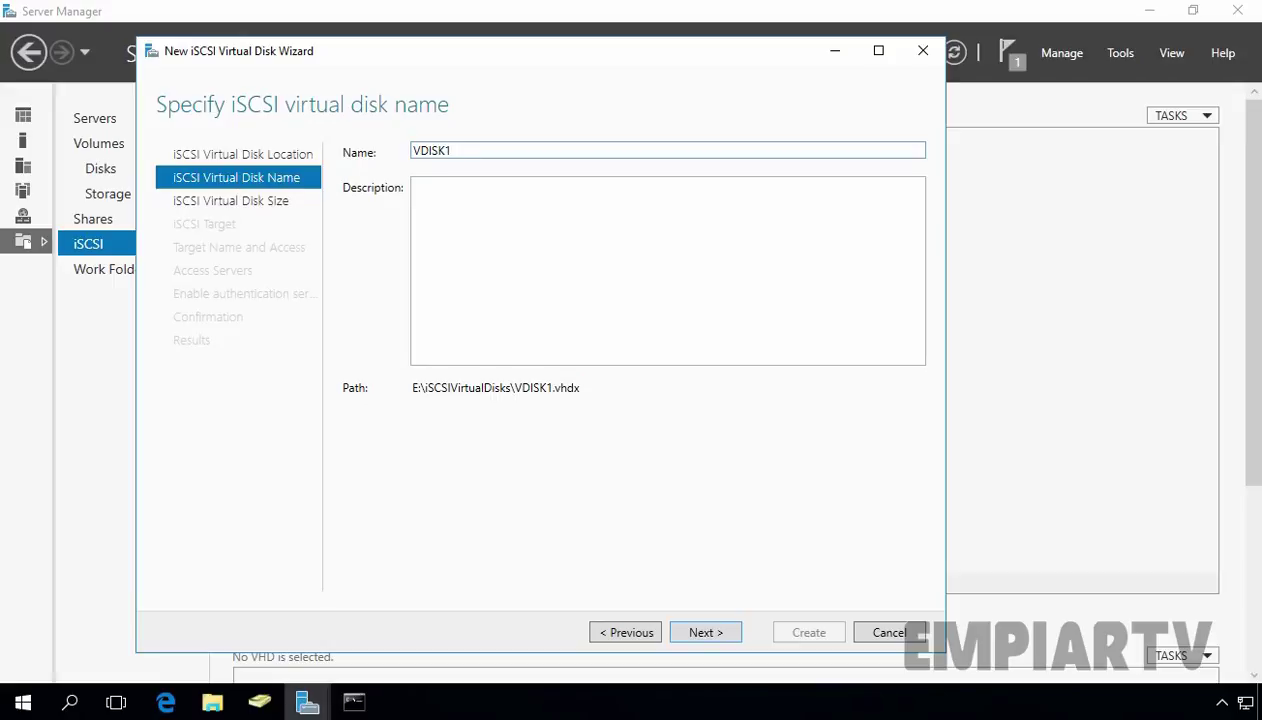
{"action": "triple_click", "coordinate": [556, 393]}
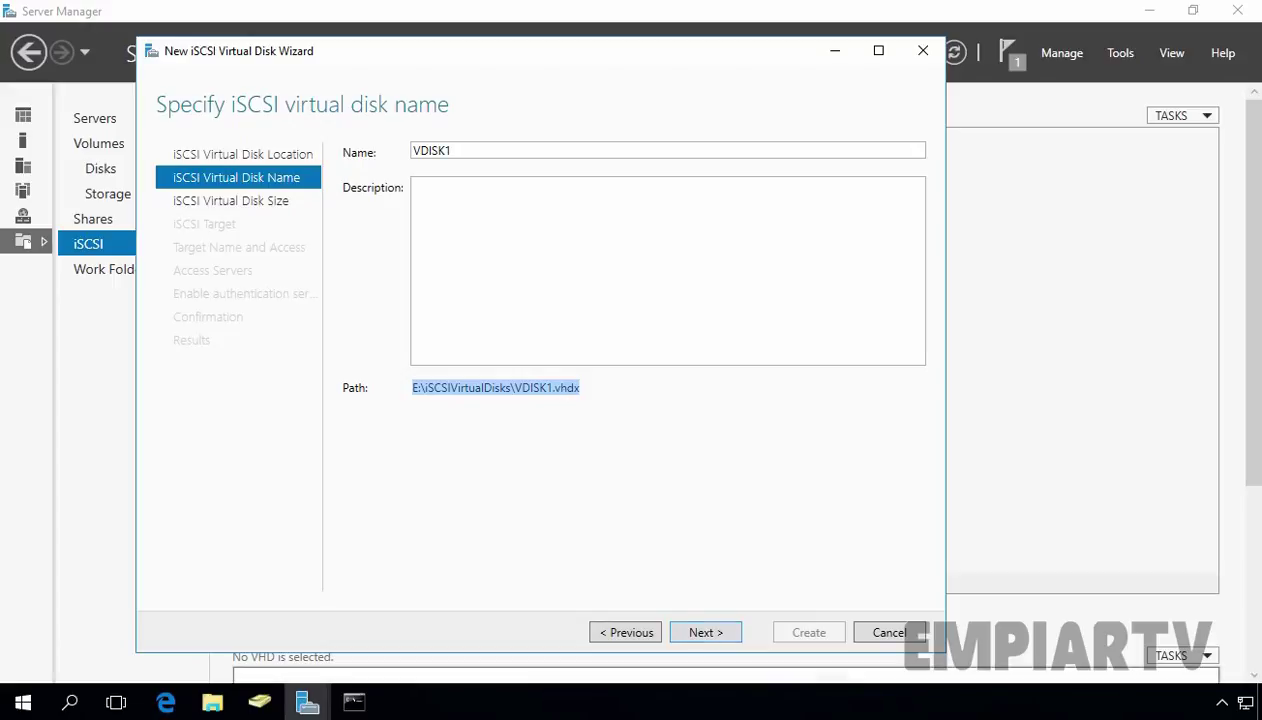
{"action": "left_click", "coordinate": [708, 634]}
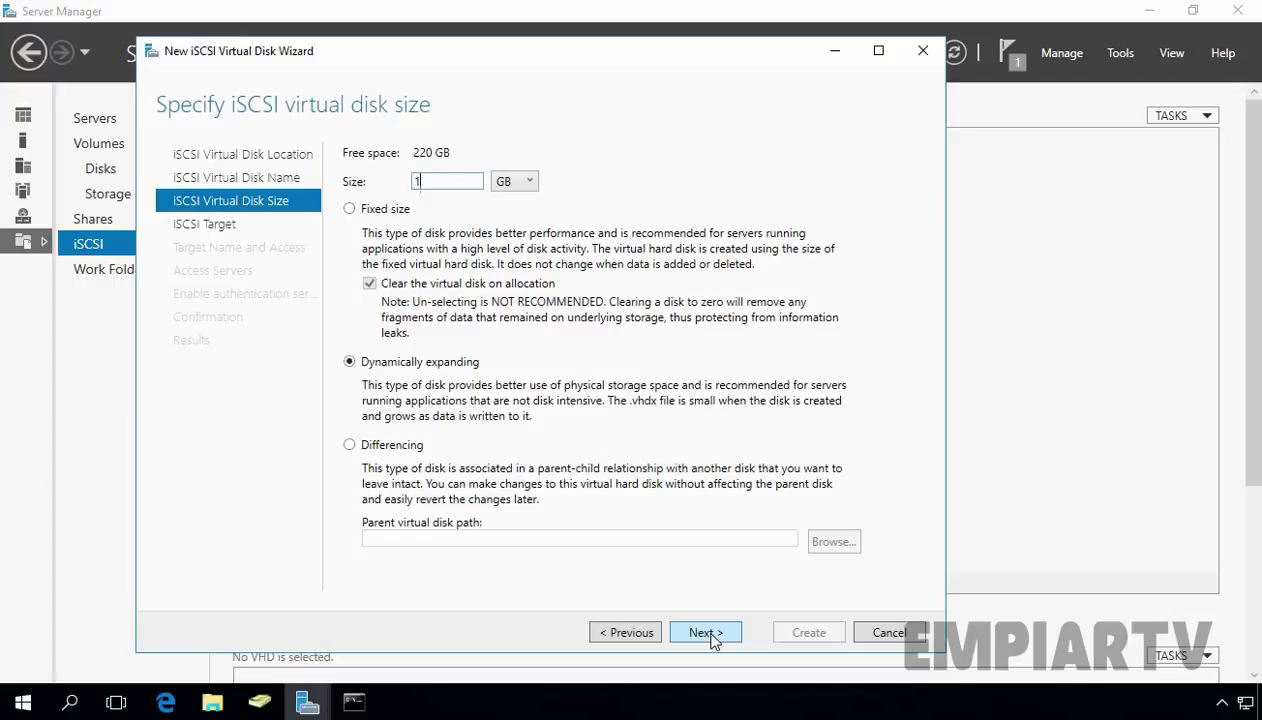
Size the virtual disk at 100 GB and assign it to a new target named iSCSI-Target1
{"action": "type", "text": "100"}
{"action": "left_click", "coordinate": [706, 632]}
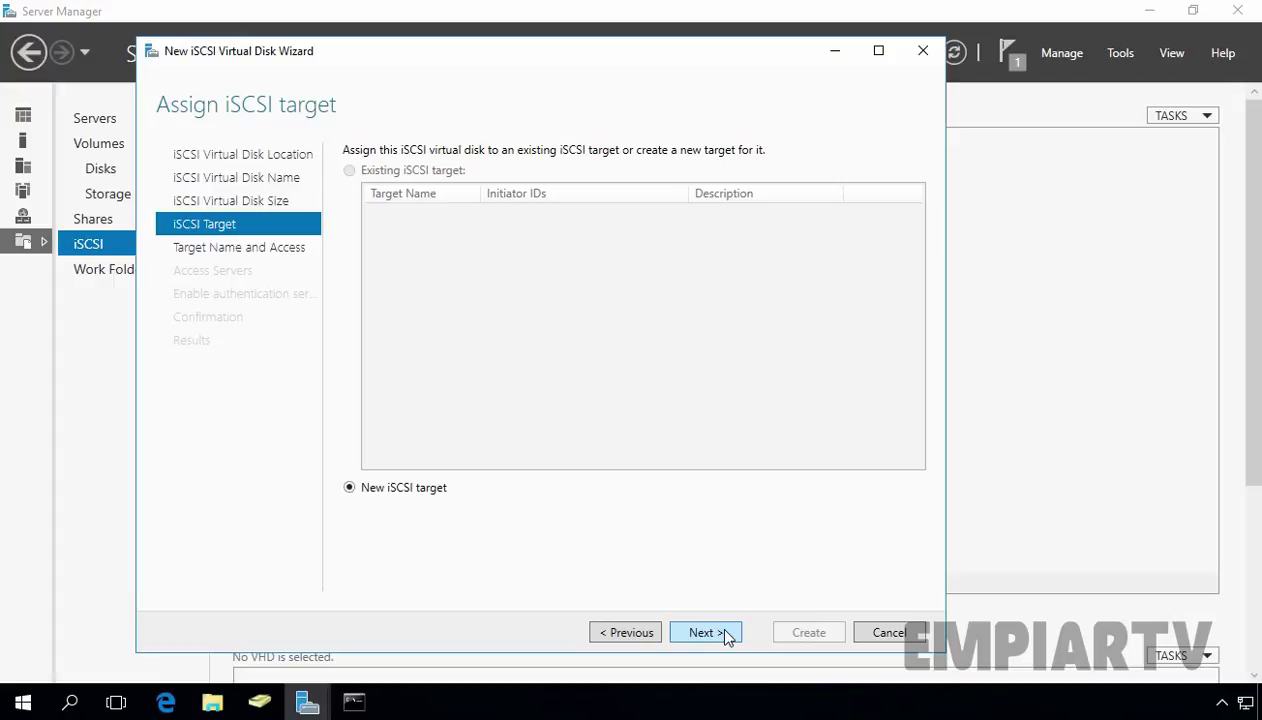
{"action": "left_click", "coordinate": [726, 634]}
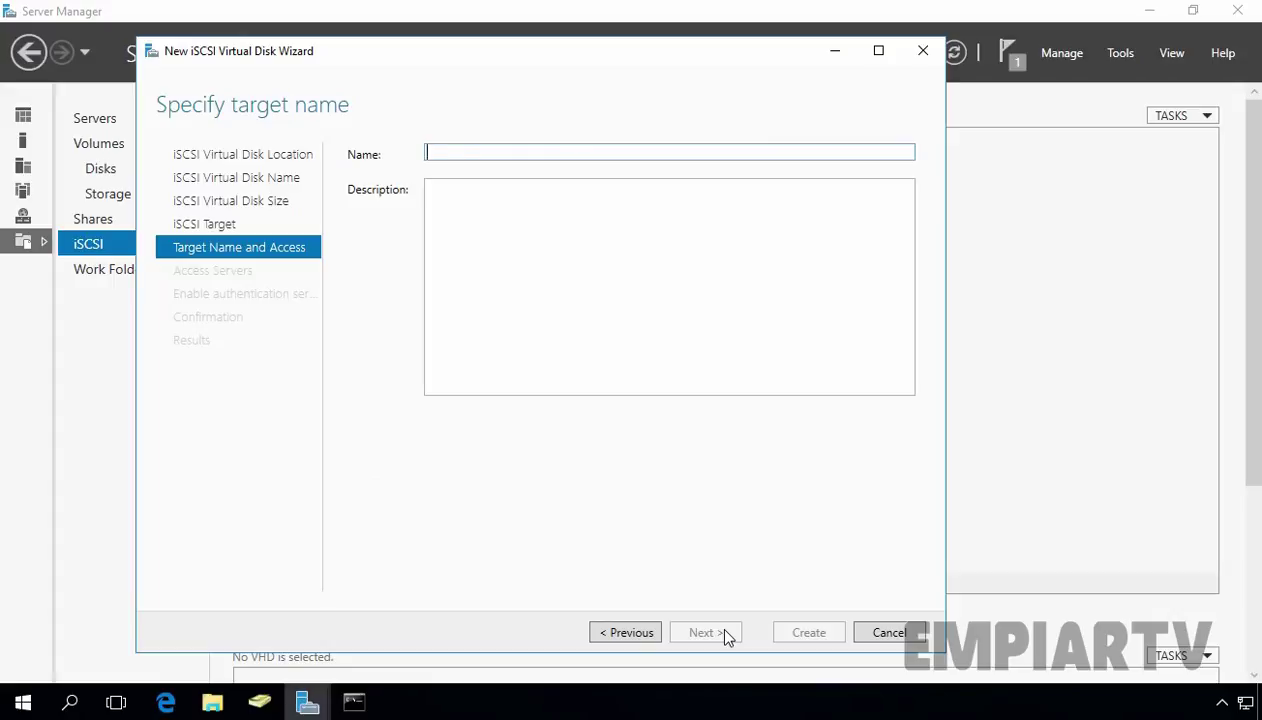
{"action": "type", "text": "iSCSI-Target1"}
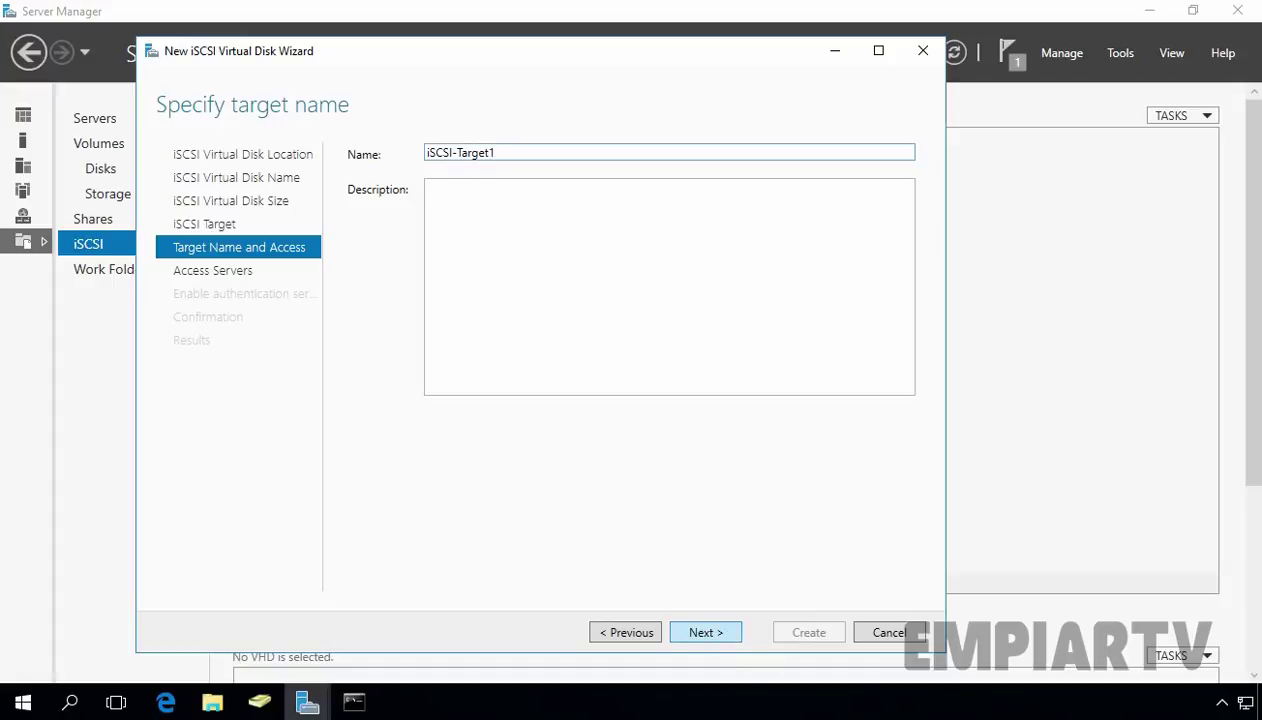
{"action": "left_click", "coordinate": [706, 636]}
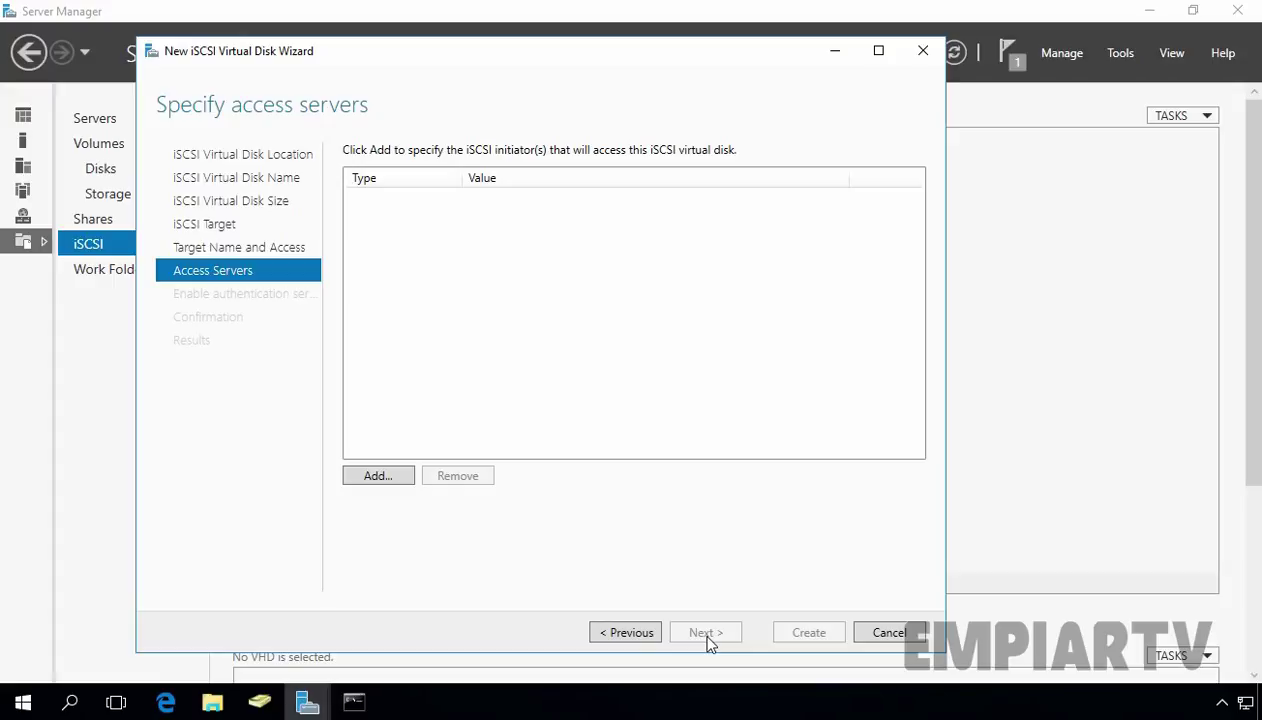
Add the initiator with IP address 192.168.1.205 as an allowed access server
{"action": "left_click", "coordinate": [372, 478]}
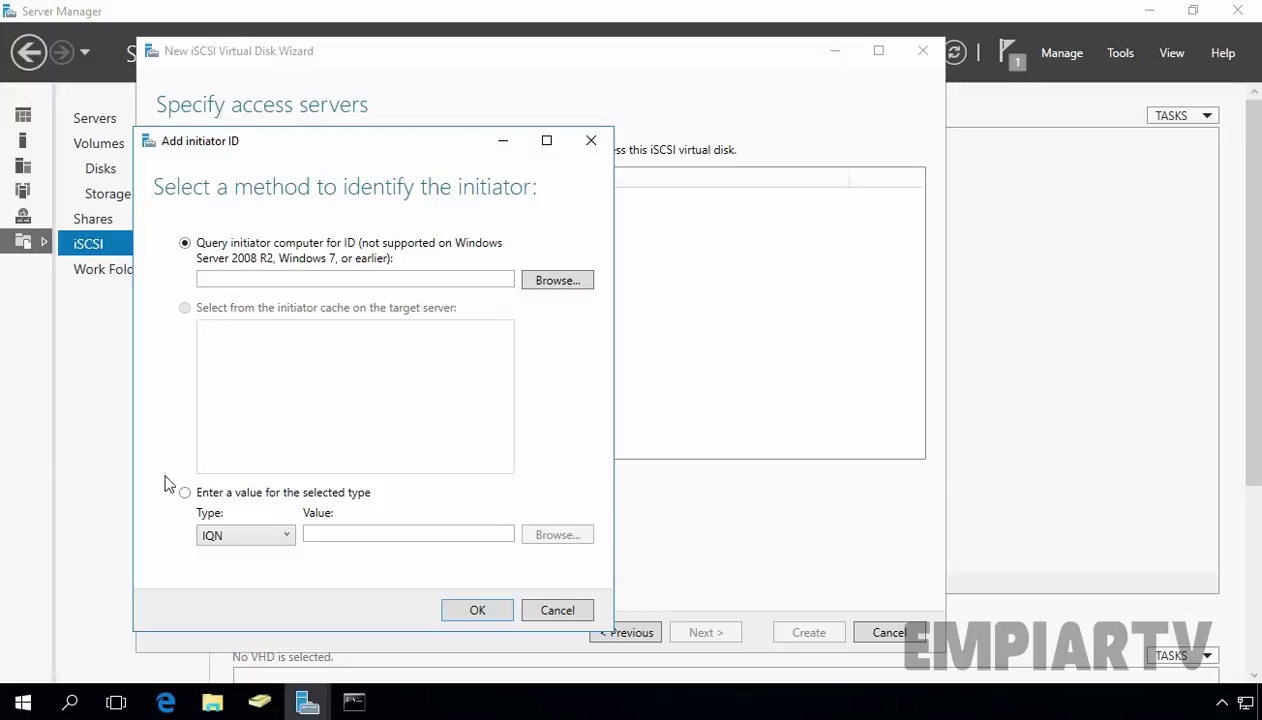
{"action": "left_click", "coordinate": [200, 490]}
{"action": "left_click", "coordinate": [286, 535]}
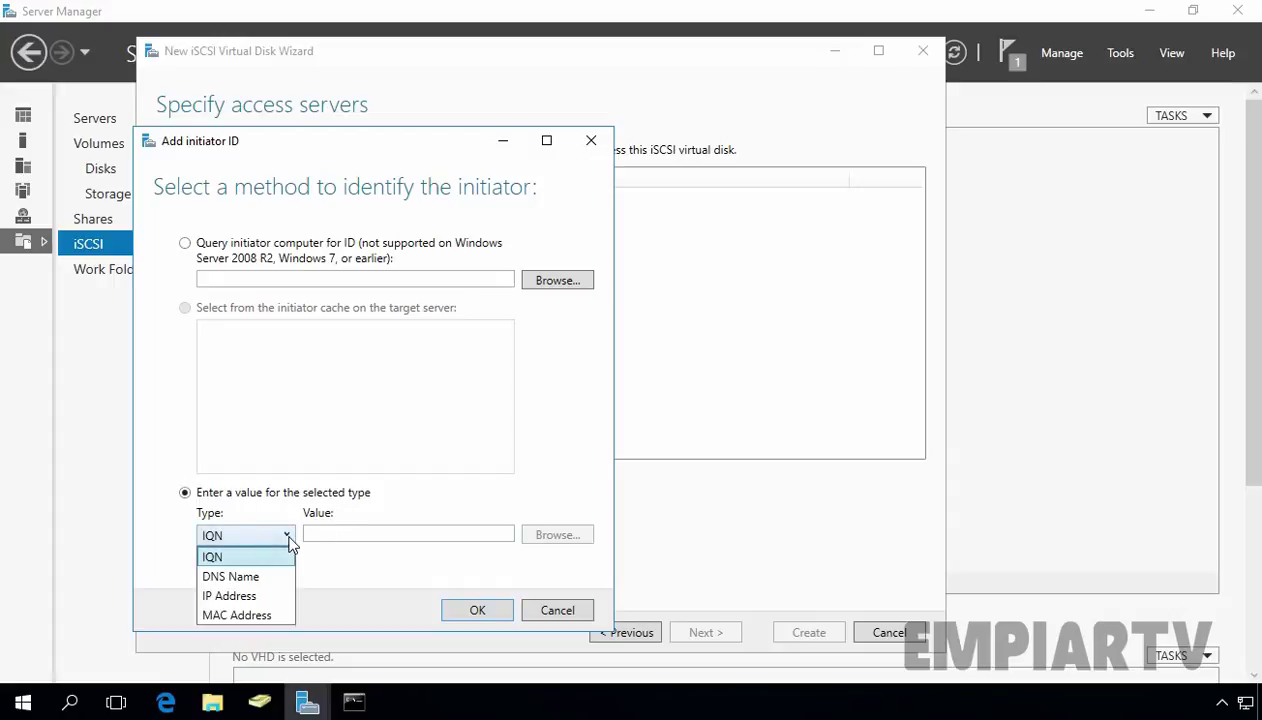
{"action": "left_click", "coordinate": [258, 595]}
{"action": "left_click", "coordinate": [344, 530]}
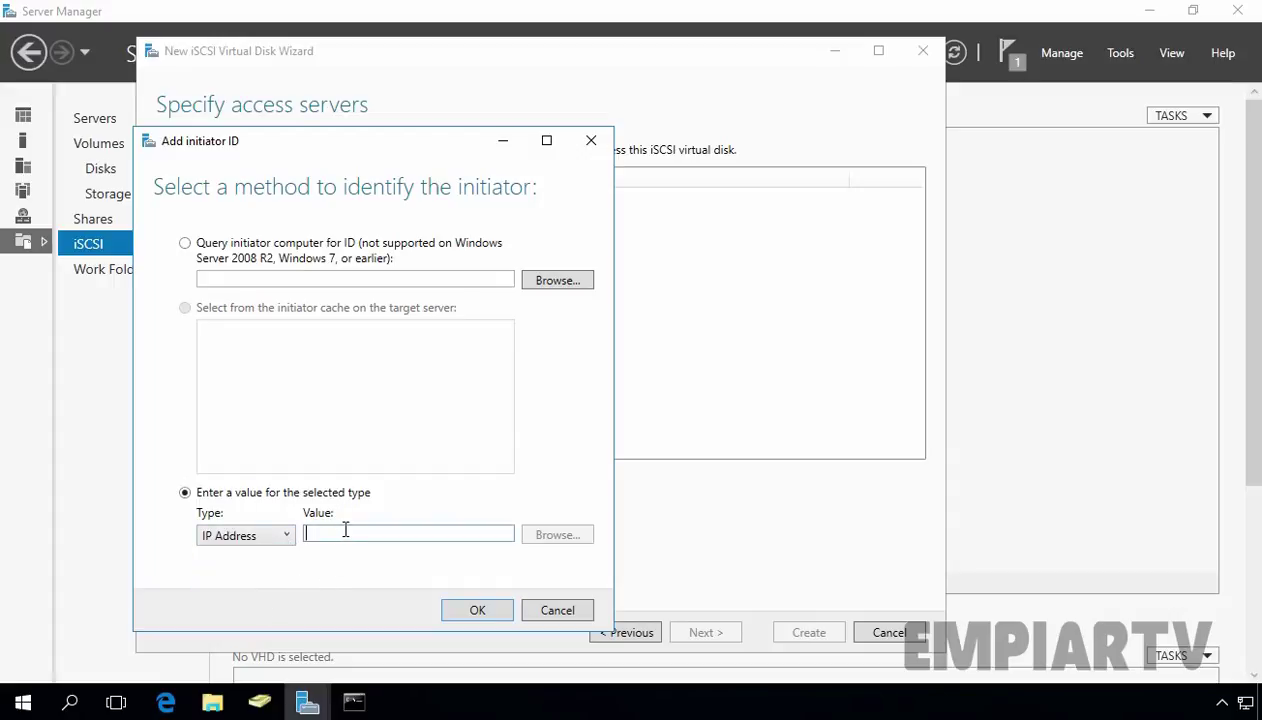
{"action": "type", "text": "192.168"}
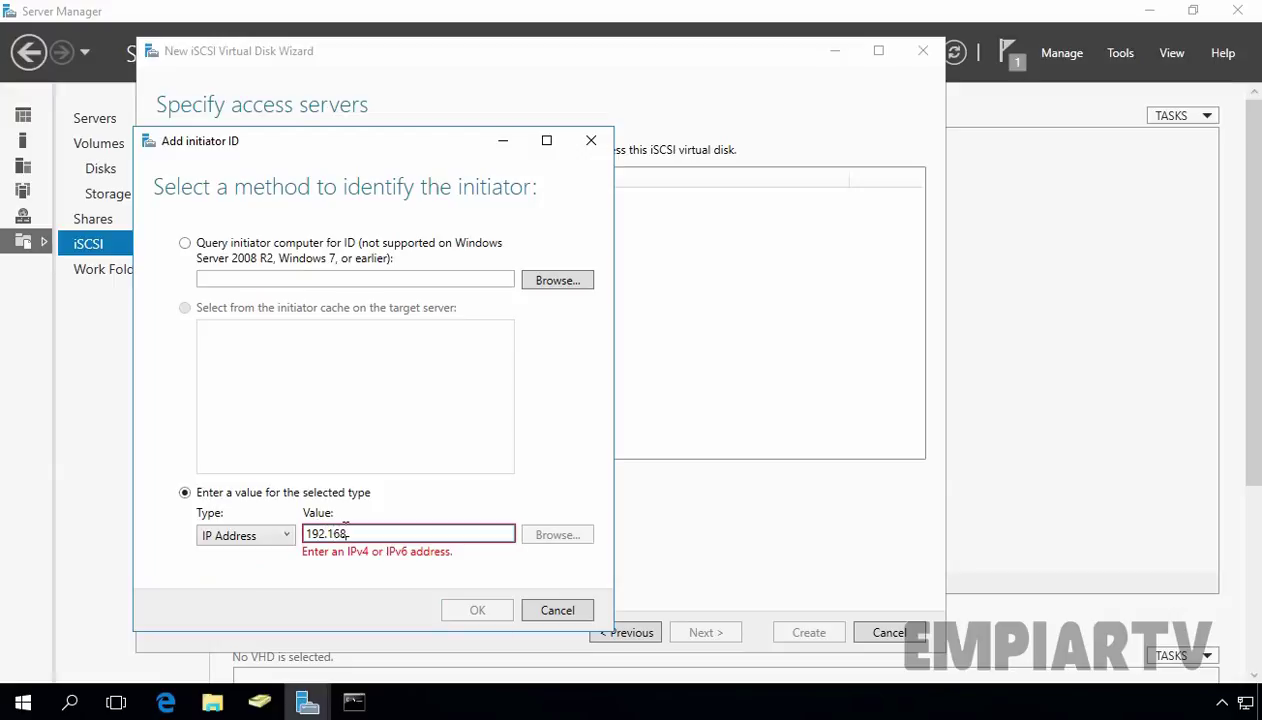
{"action": "type", "text": ".1.205"}
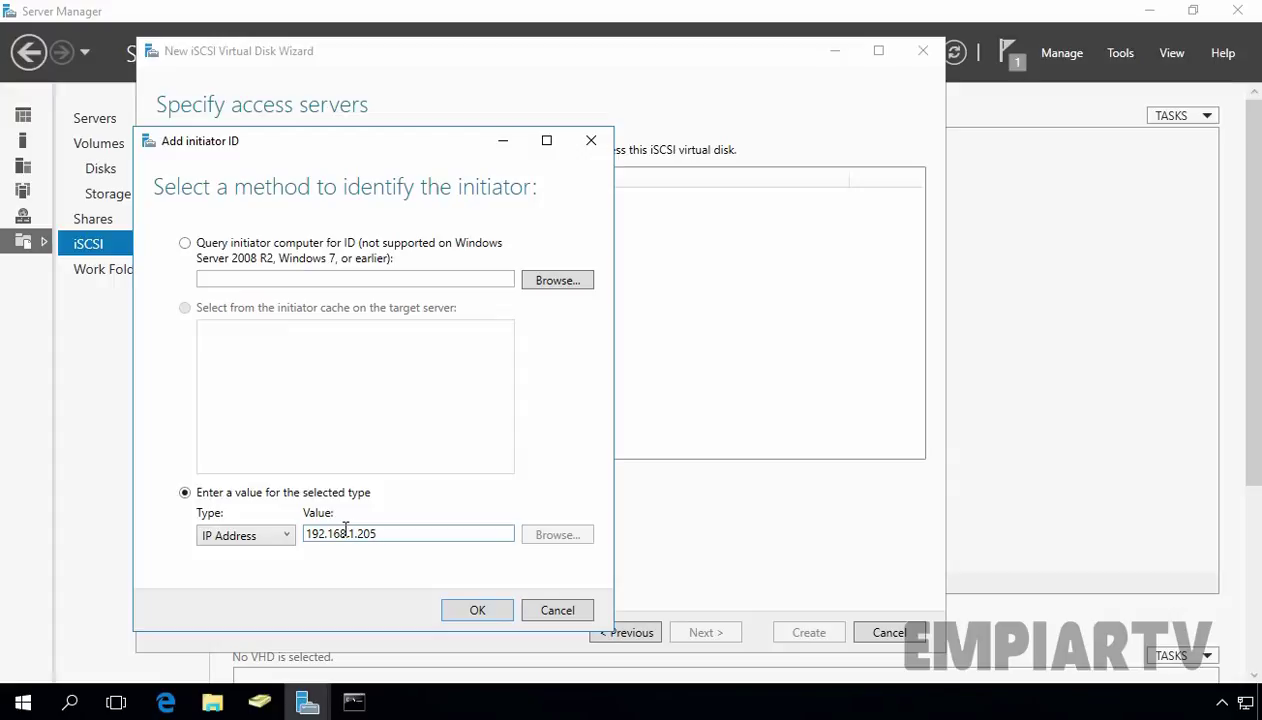
{"action": "left_click", "coordinate": [472, 612]}
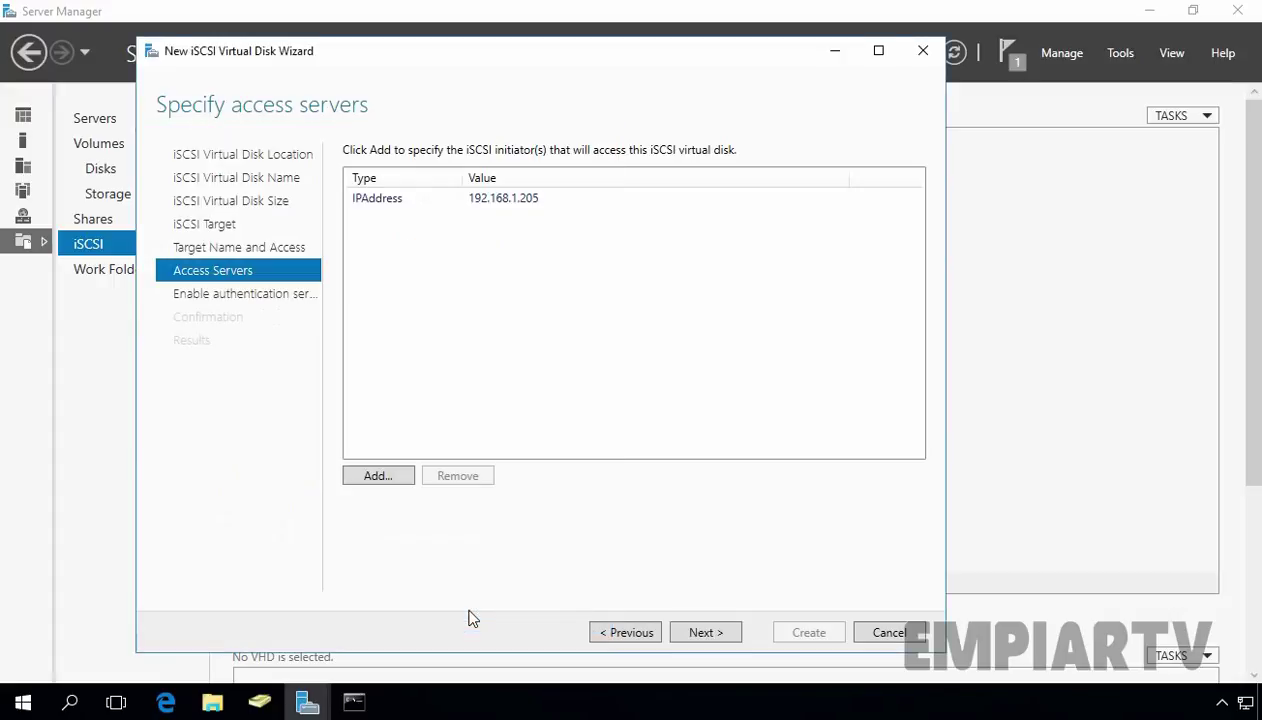
Leave CHAP authentication off and create VDISK1 with its target
{"action": "left_click", "coordinate": [700, 633]}
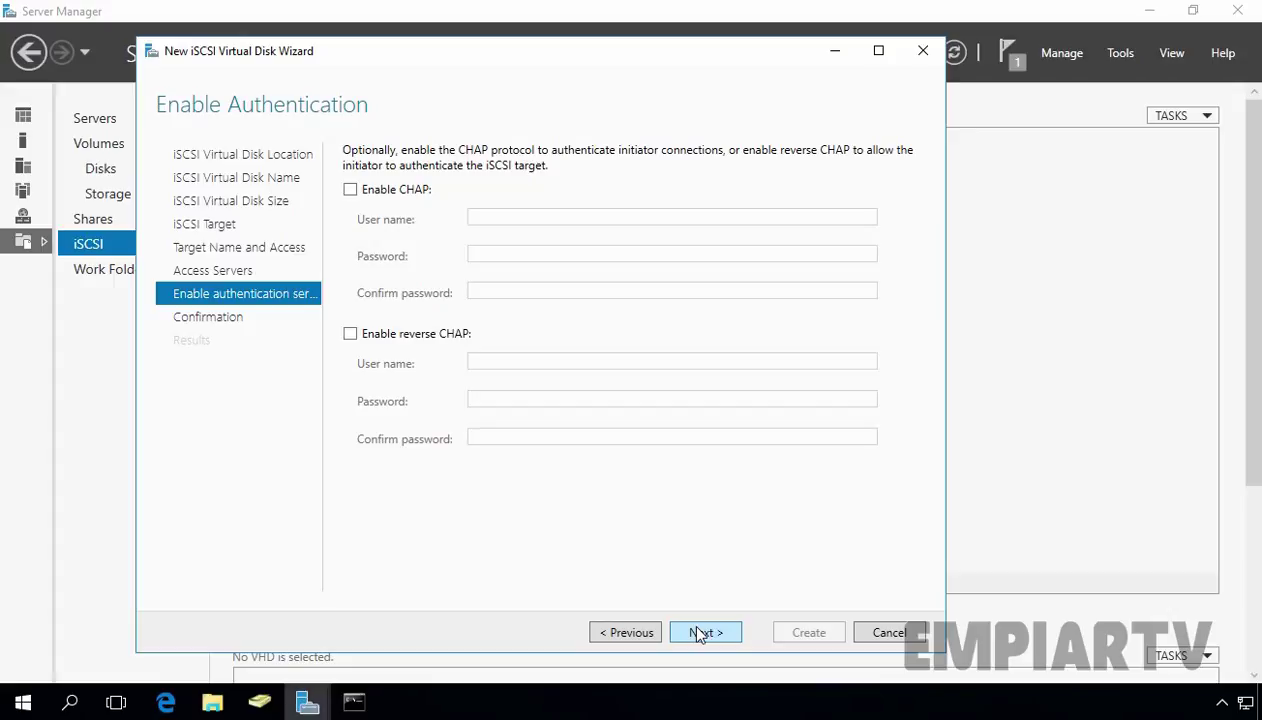
{"action": "left_click", "coordinate": [699, 634]}
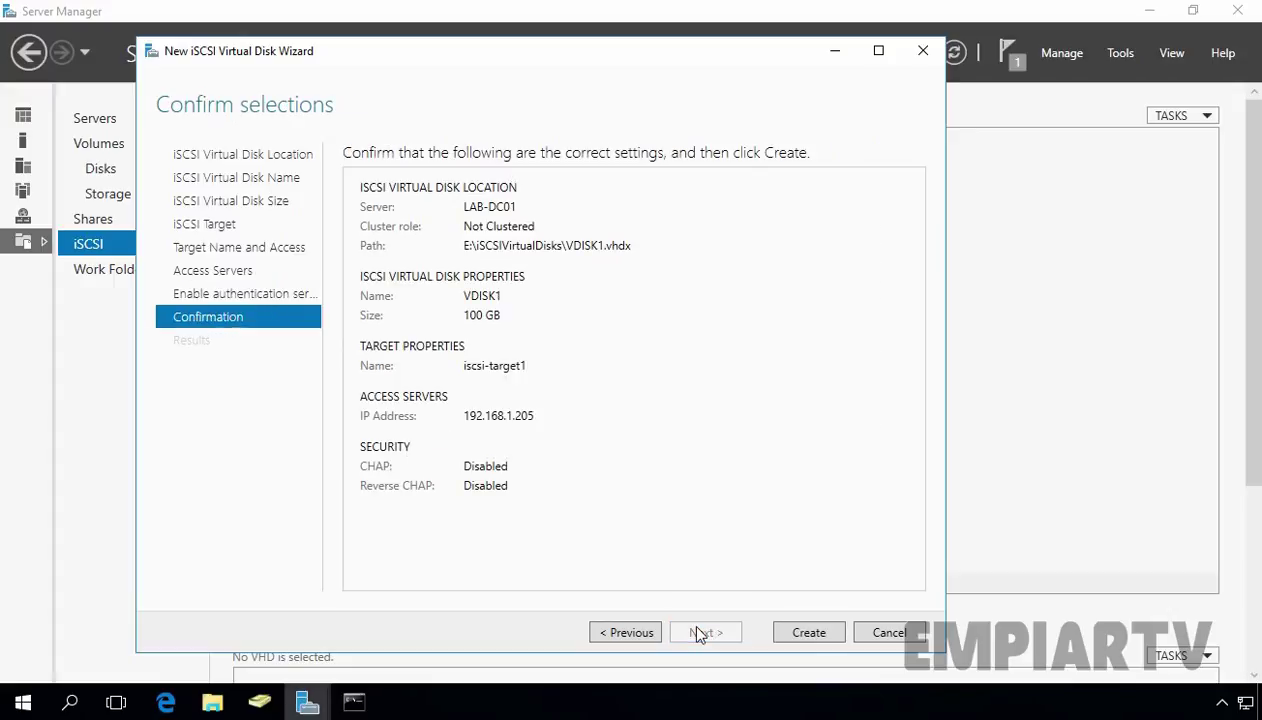
{"action": "left_click", "coordinate": [815, 635]}
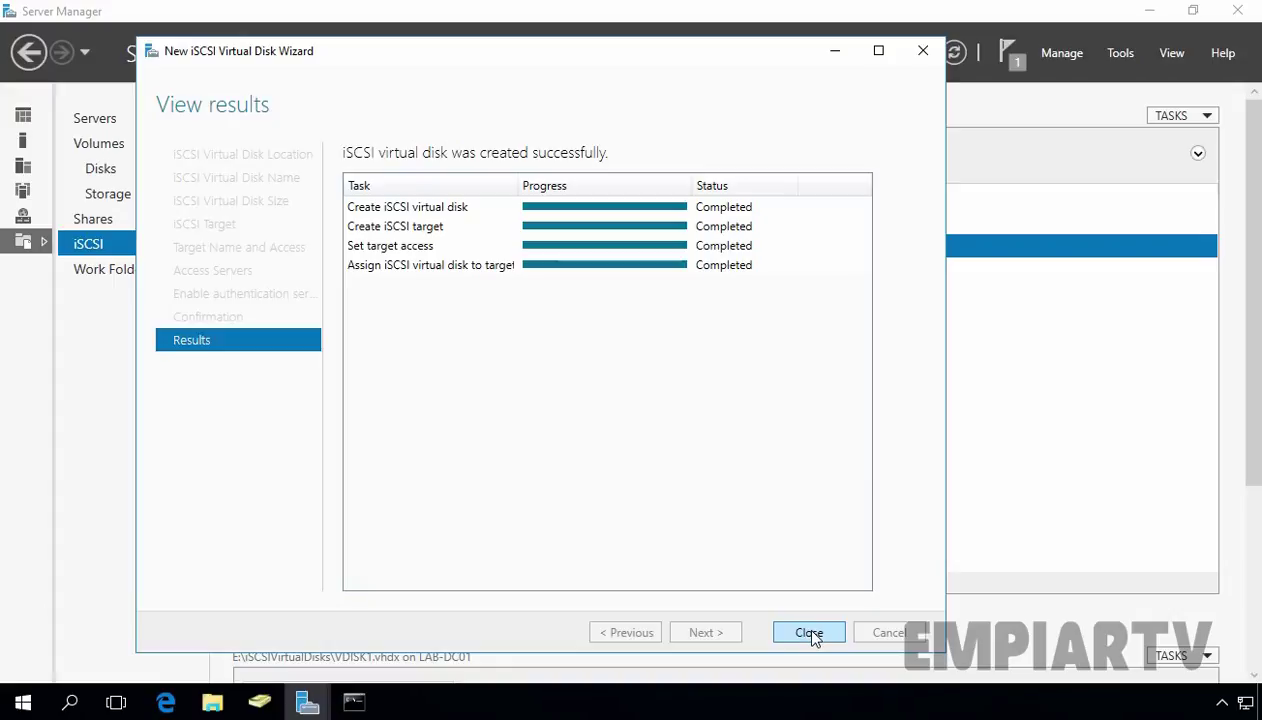
Close the results page to see the 100 GB VDISK1.vhdx listed as Not Connected
{"action": "left_click", "coordinate": [808, 633]}
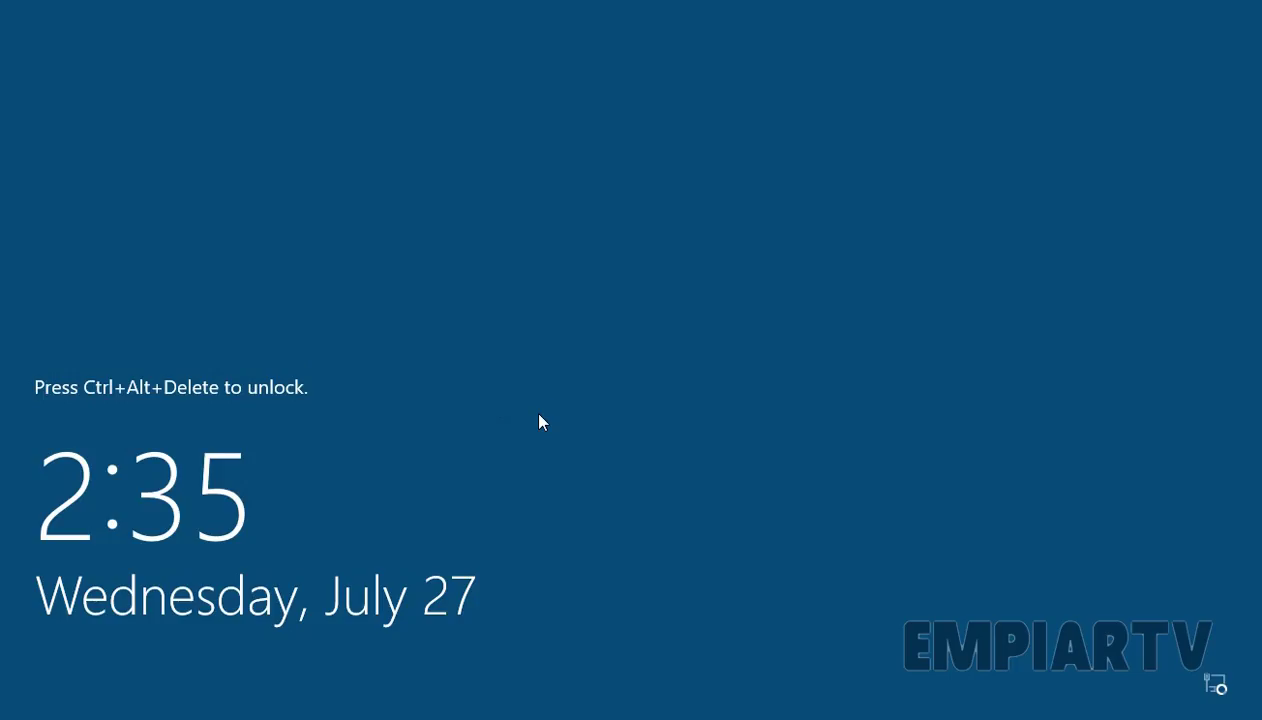
Sign in to LAB-SRV01 with the account password and launch iSCSI Initiator from Tools
{"action": "key", "text": "ctrl+alt+Delete"}
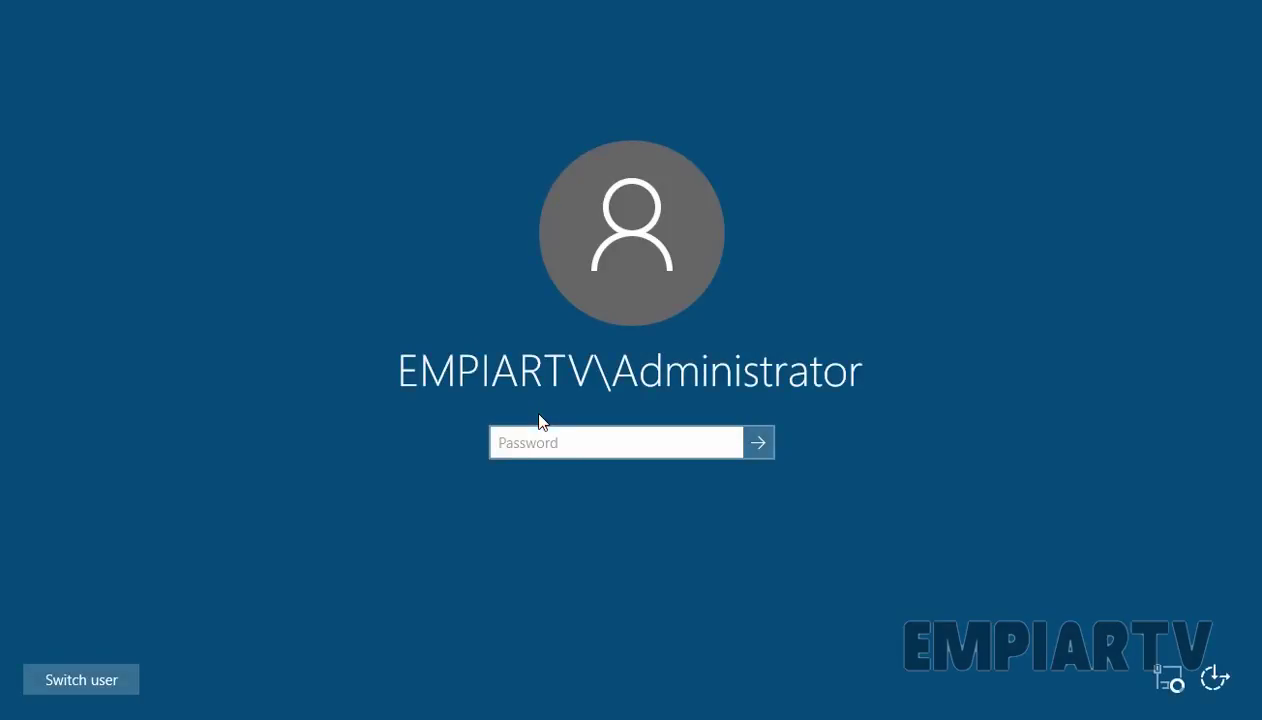
{"action": "type", "text": "*********"}
{"action": "key", "text": "Return"}
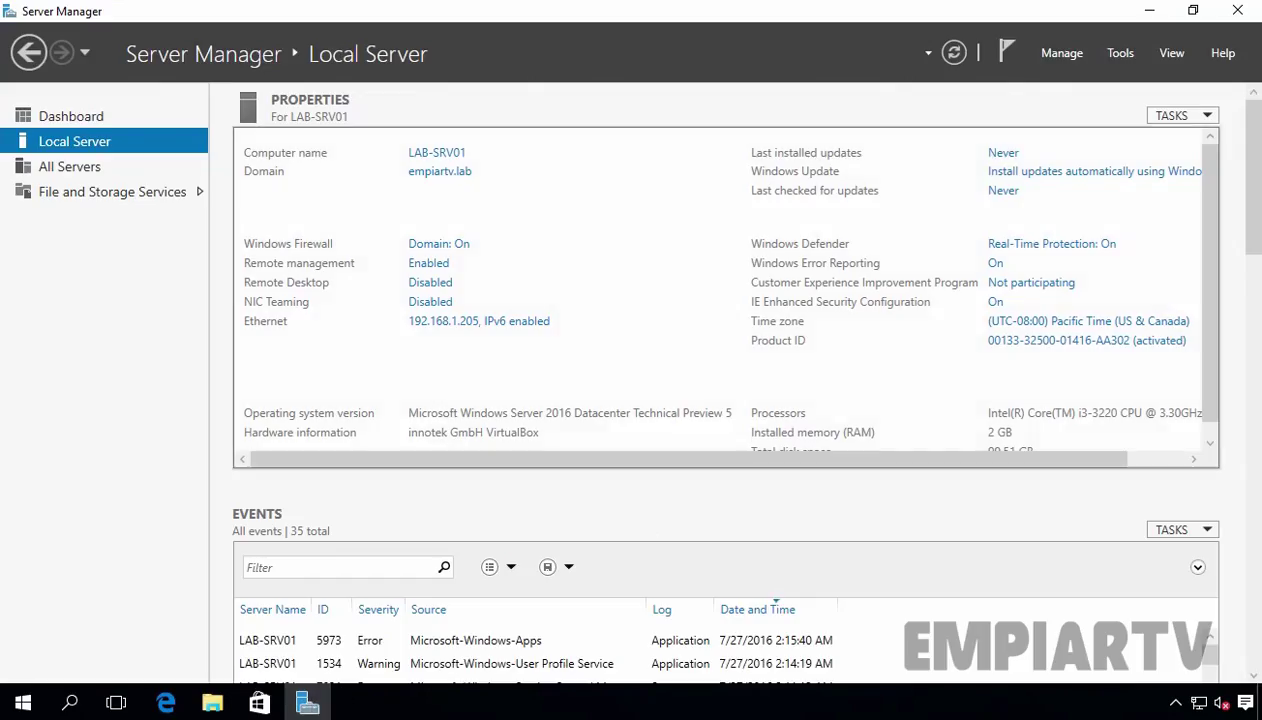
{"action": "left_click", "coordinate": [1122, 54]}
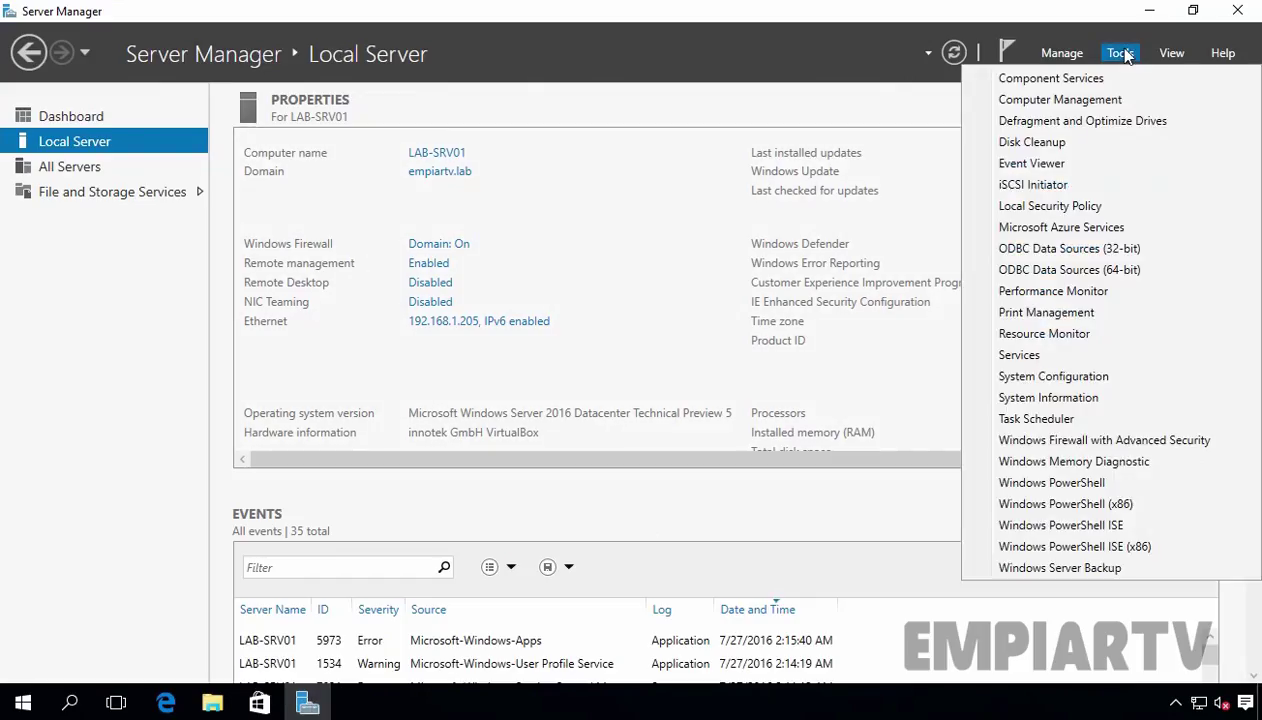
{"action": "left_click", "coordinate": [1025, 186]}
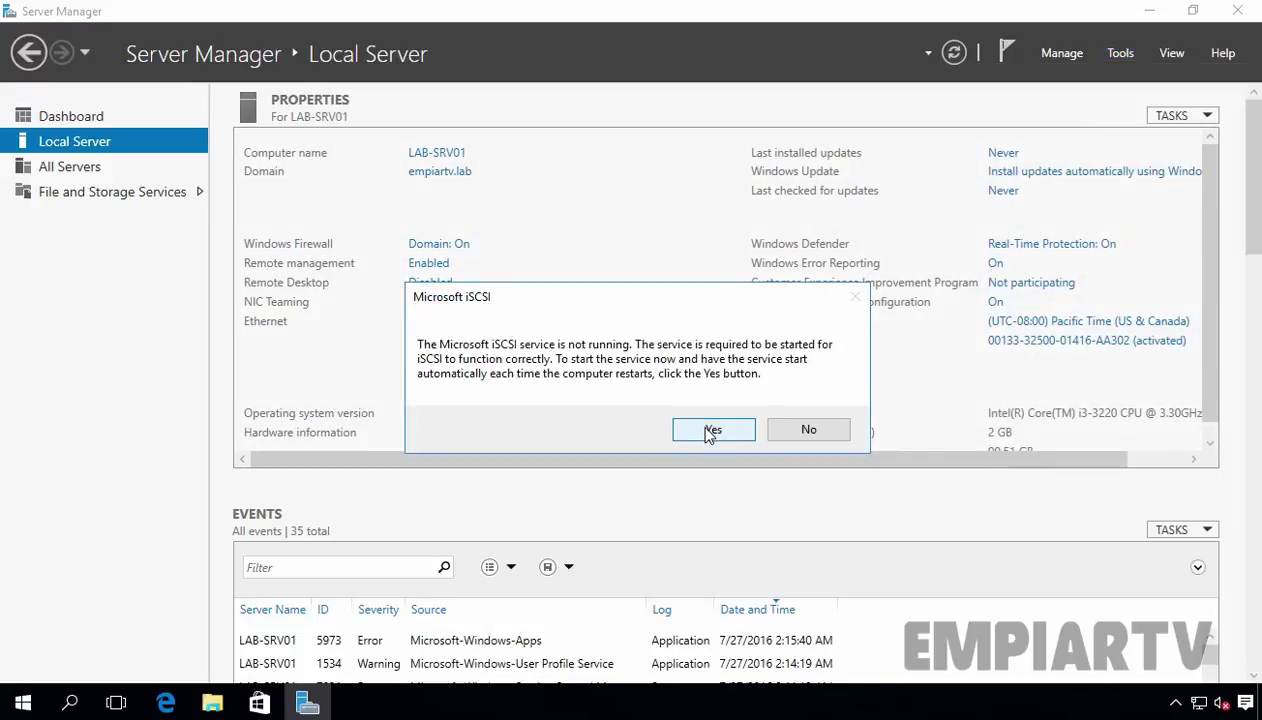
Start the iSCSI service, quick-connect to target 192.168.1.201, and close the properties window
{"action": "left_click", "coordinate": [710, 430]}
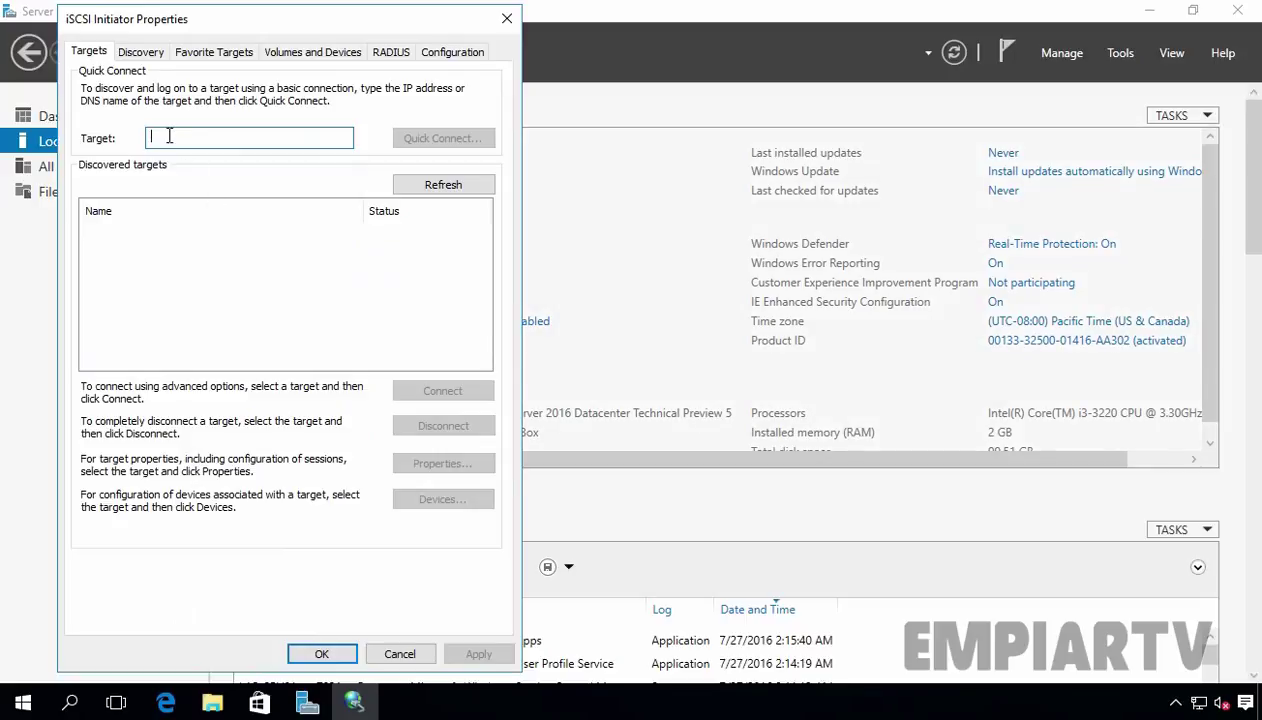
{"action": "type", "text": "192"}
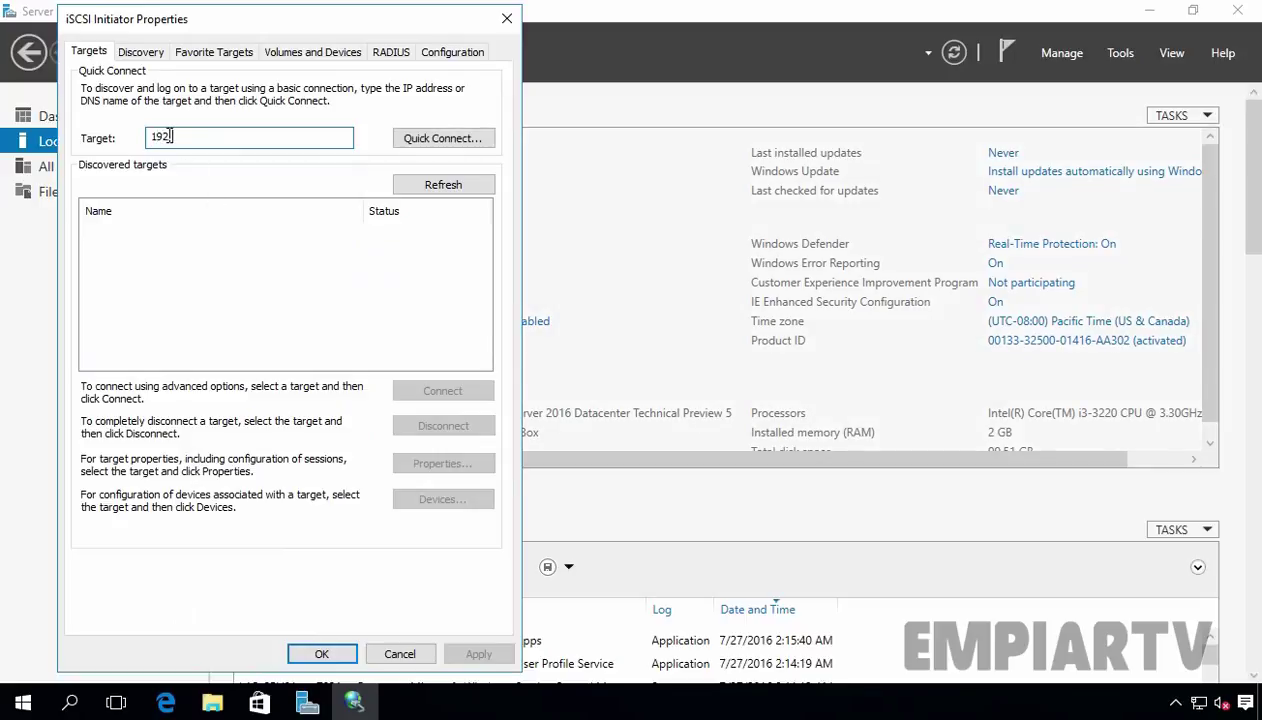
{"action": "type", "text": ".168.1.201"}
{"action": "left_click", "coordinate": [441, 143]}
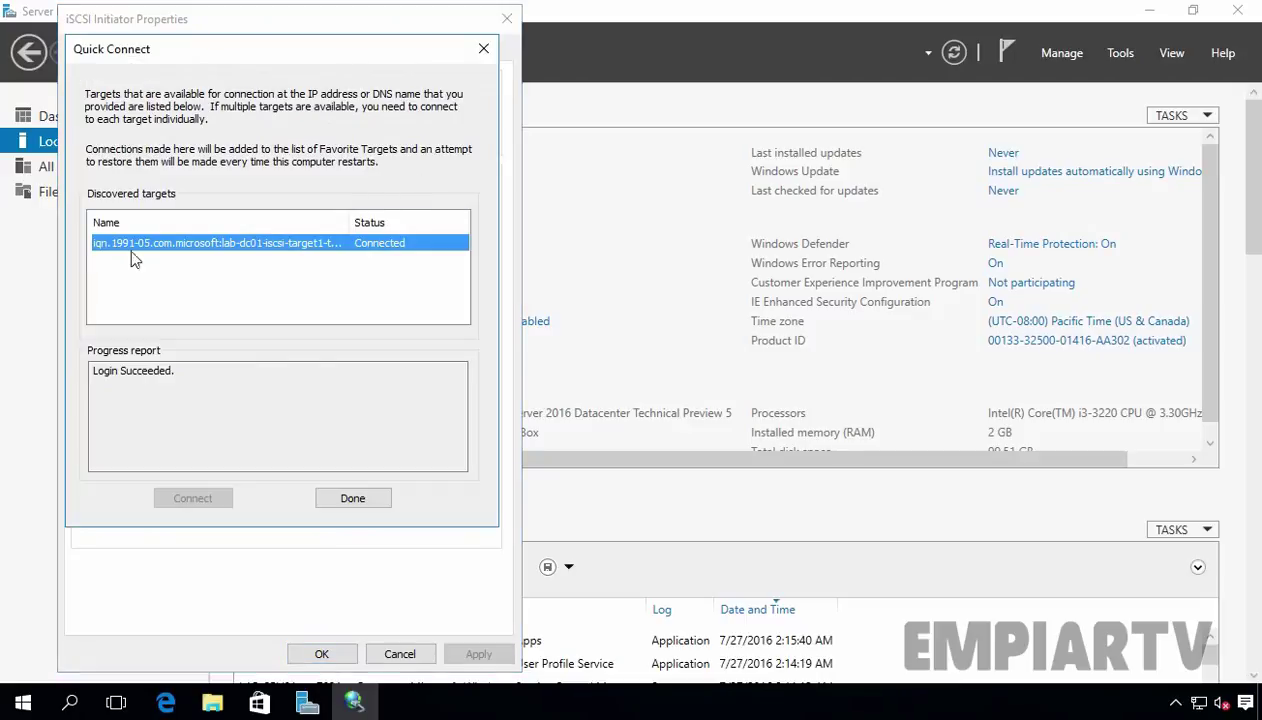
{"action": "left_click_drag", "start_coordinate": [350, 220], "coordinate": [404, 220]}
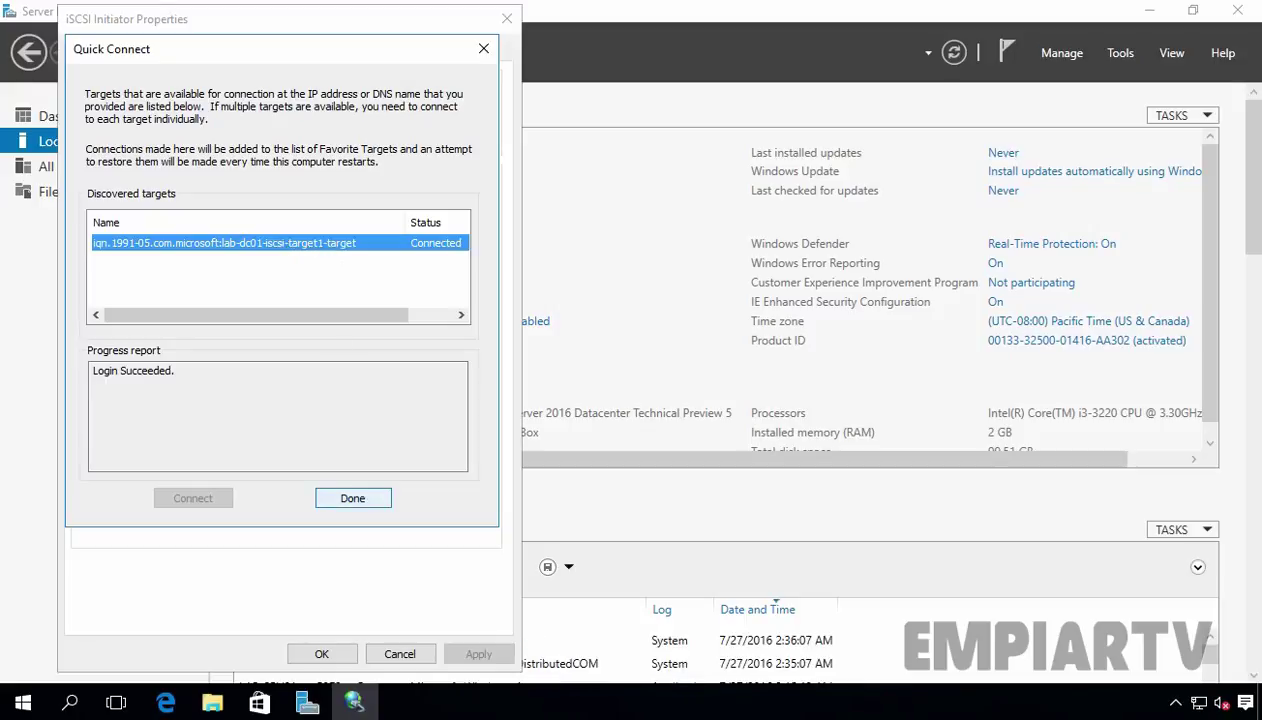
{"action": "left_click", "coordinate": [352, 498]}
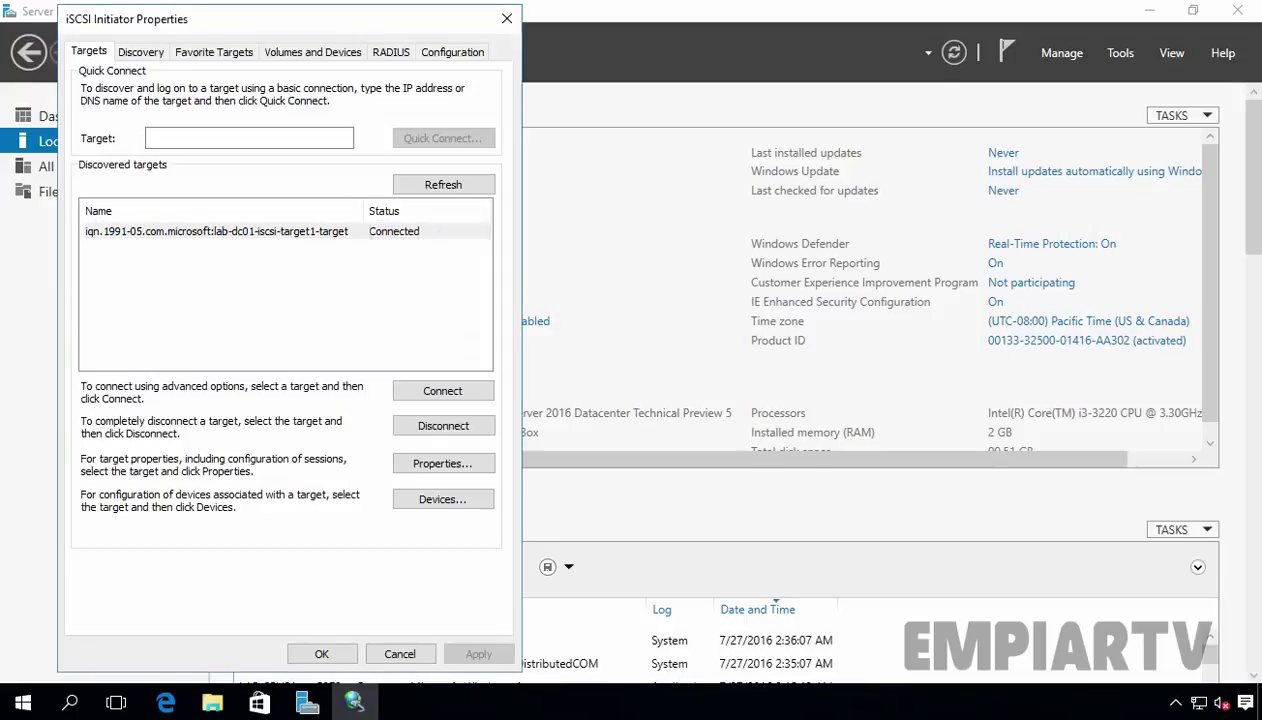
{"action": "left_click", "coordinate": [333, 656]}
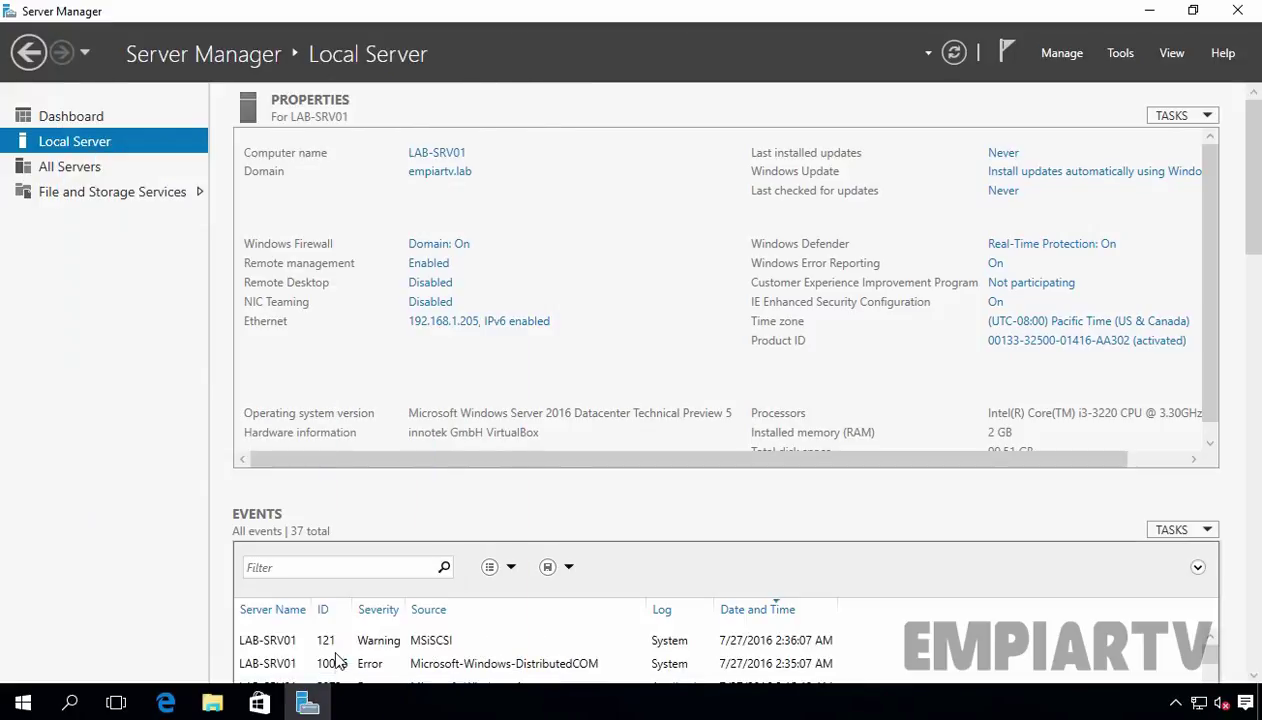
Open Disk Management from Win+X, bring the offline 100 GB Disk 1 online, and begin initializing it
{"action": "right_click", "coordinate": [33, 707]}
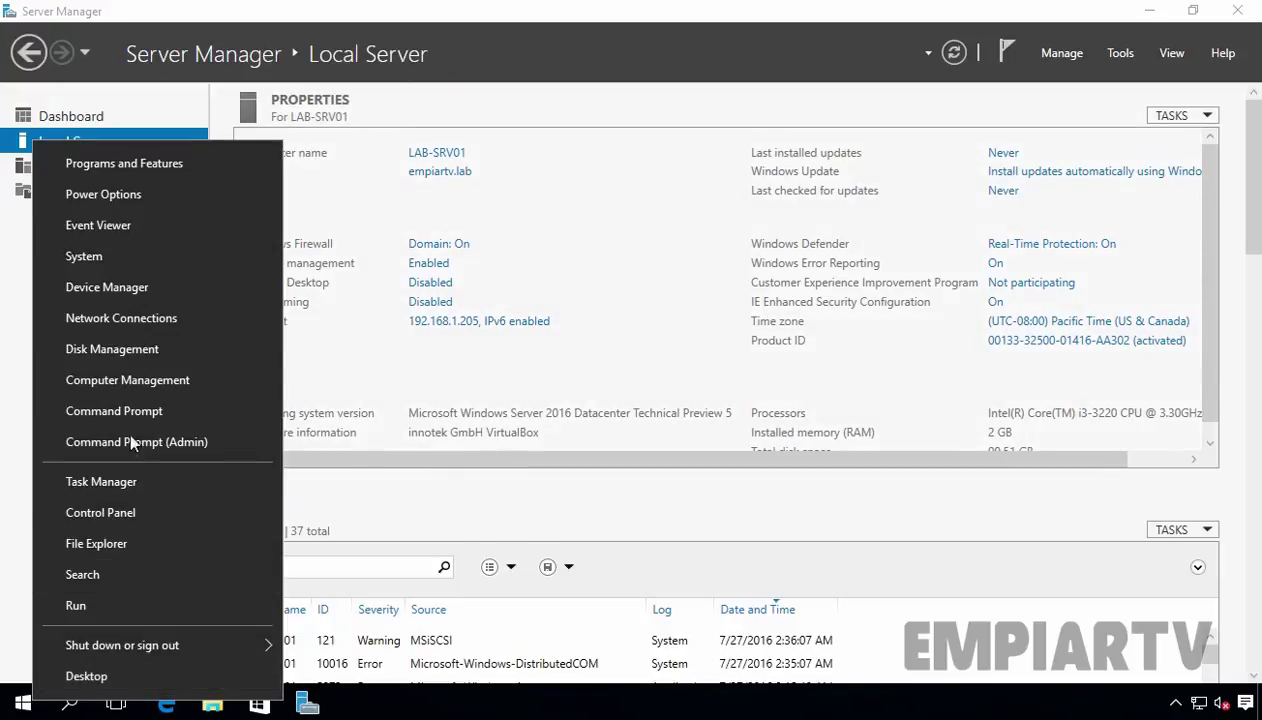
{"action": "left_click", "coordinate": [108, 350]}
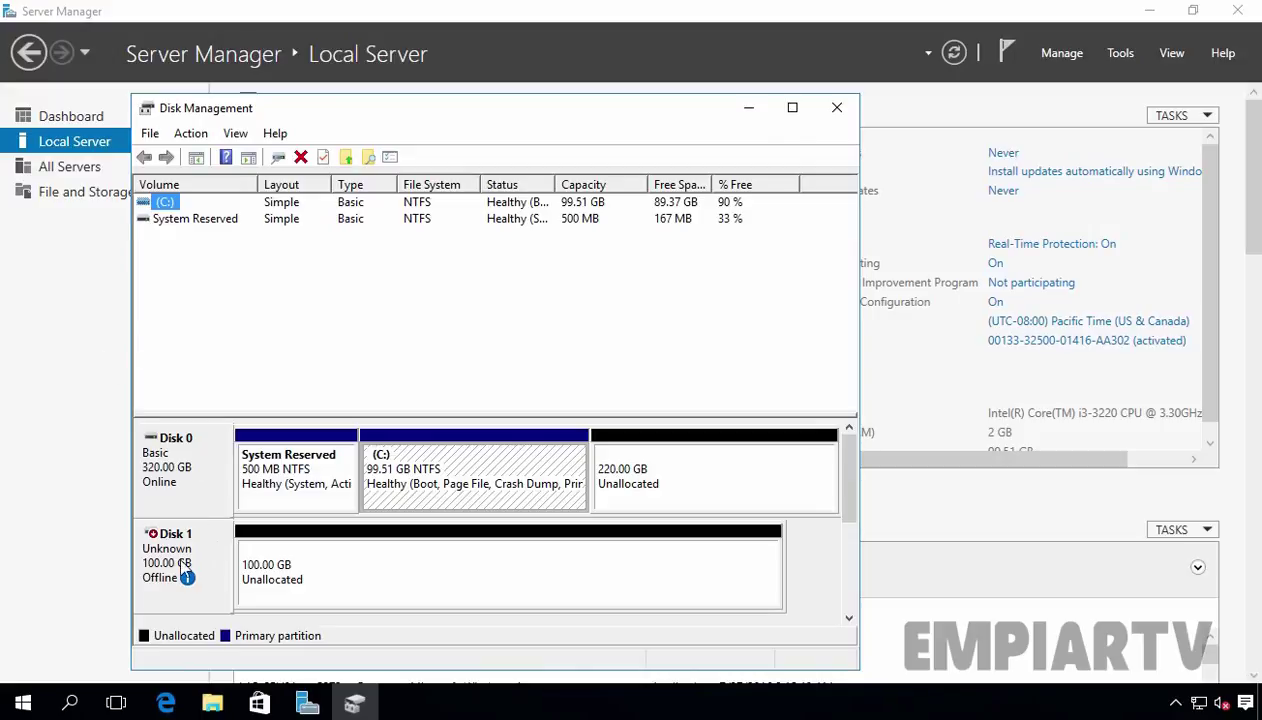
{"action": "mouse_move", "coordinate": [186, 575]}
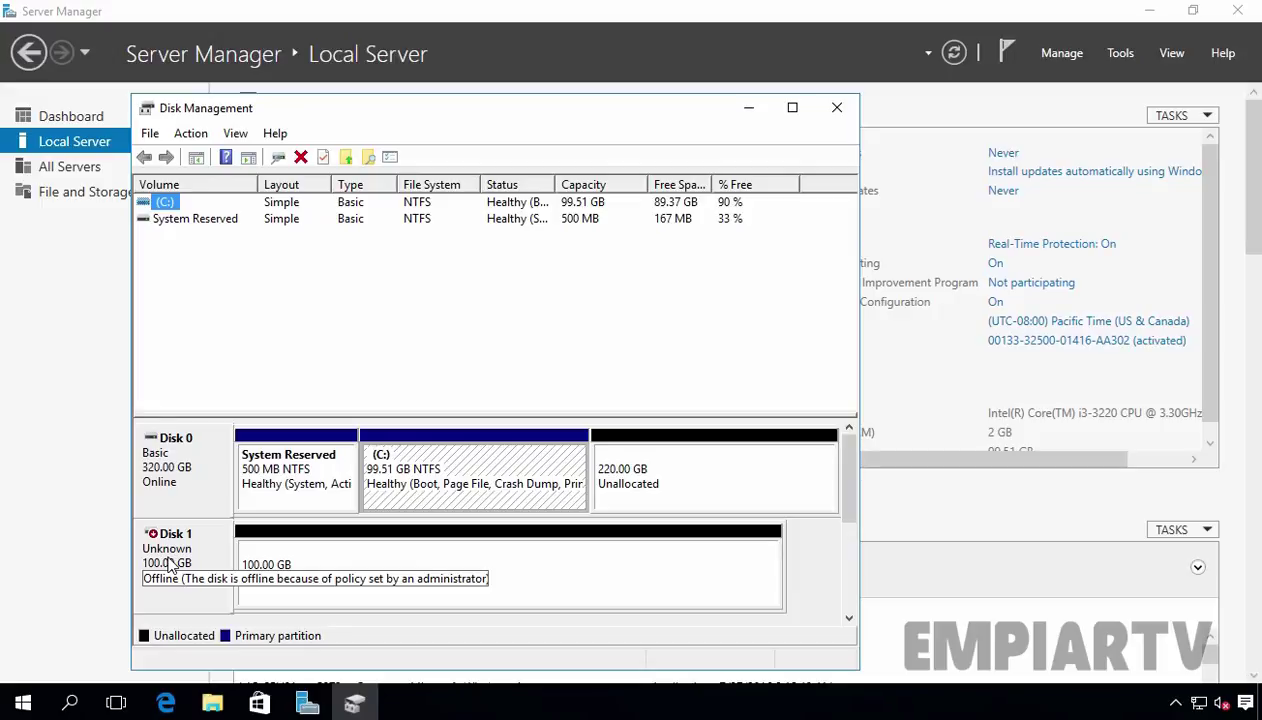
{"action": "right_click", "coordinate": [170, 565]}
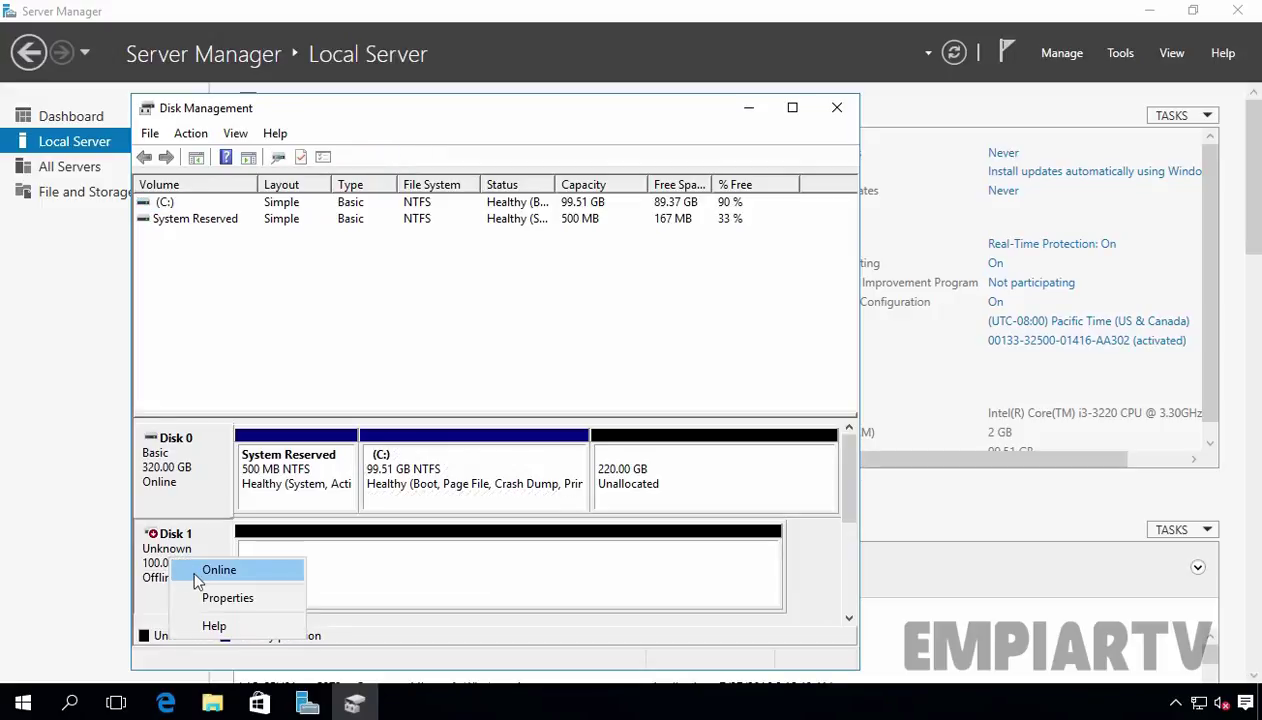
{"action": "left_click", "coordinate": [215, 569]}
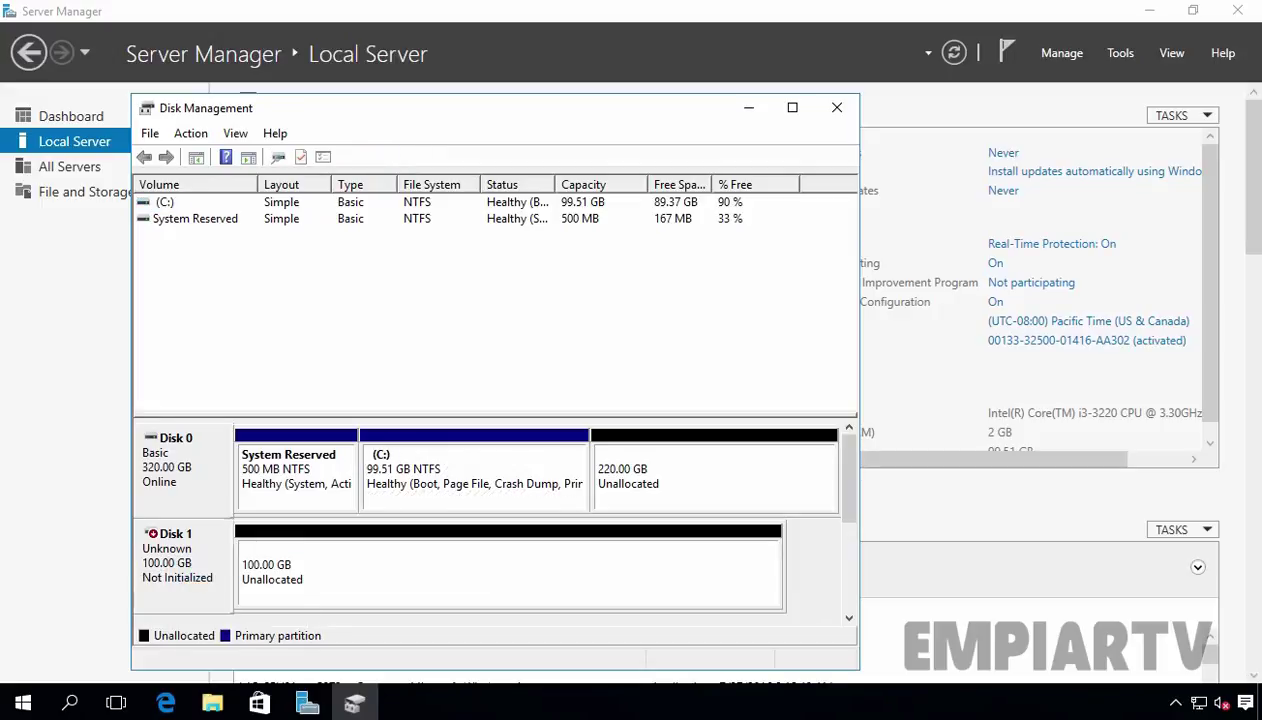
{"action": "right_click", "coordinate": [200, 555]}
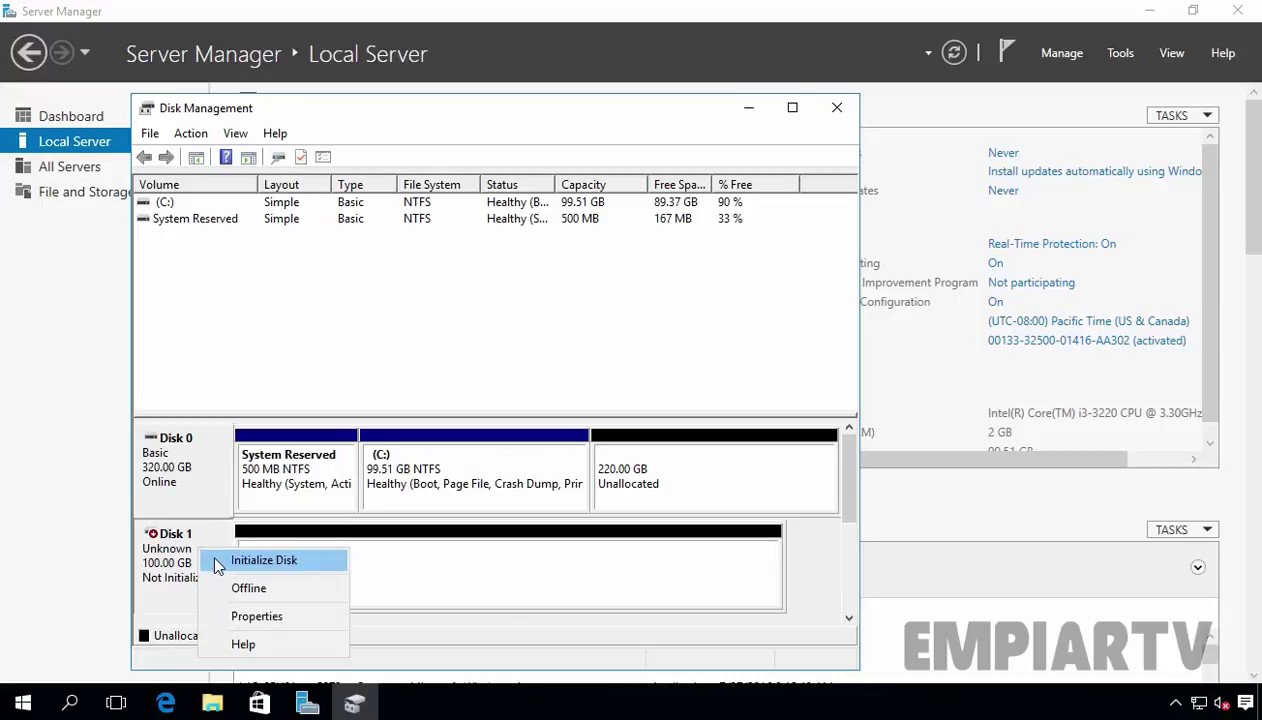
{"action": "left_click", "coordinate": [218, 566]}
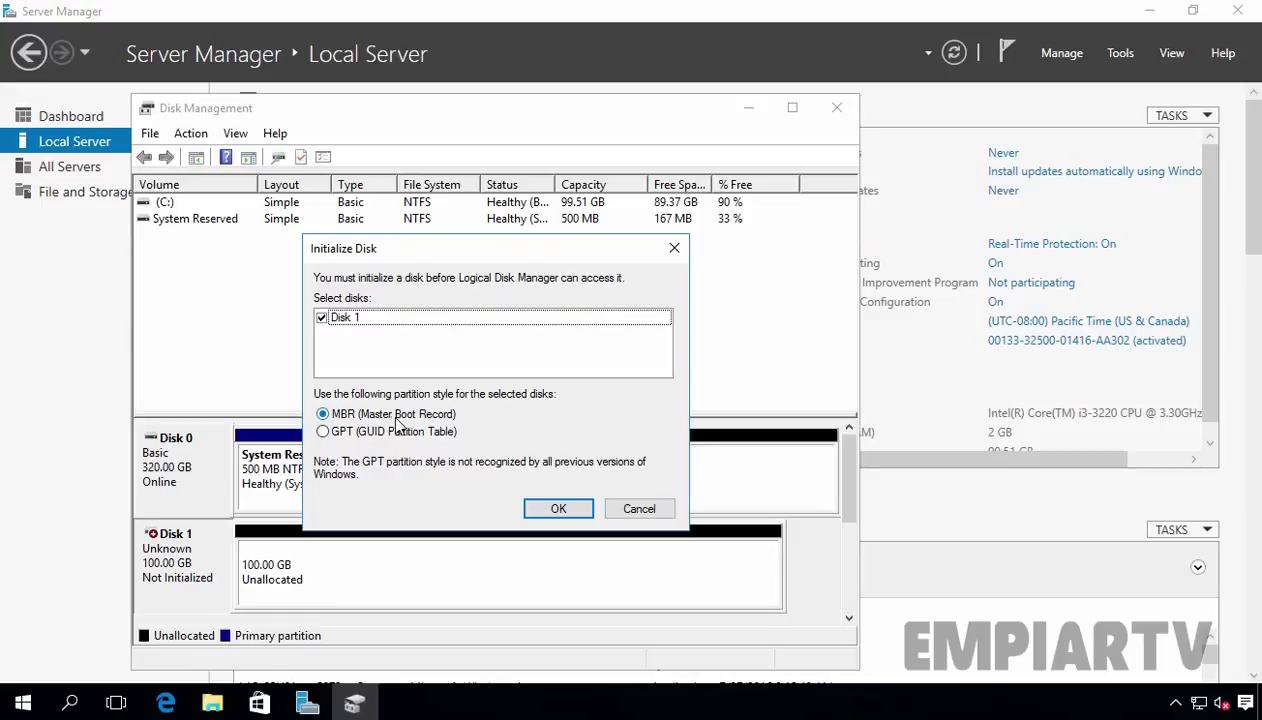
Initialize Disk 1 as MBR and create a default 100 GB NTFS simple volume as E:
{"action": "left_click", "coordinate": [556, 510]}
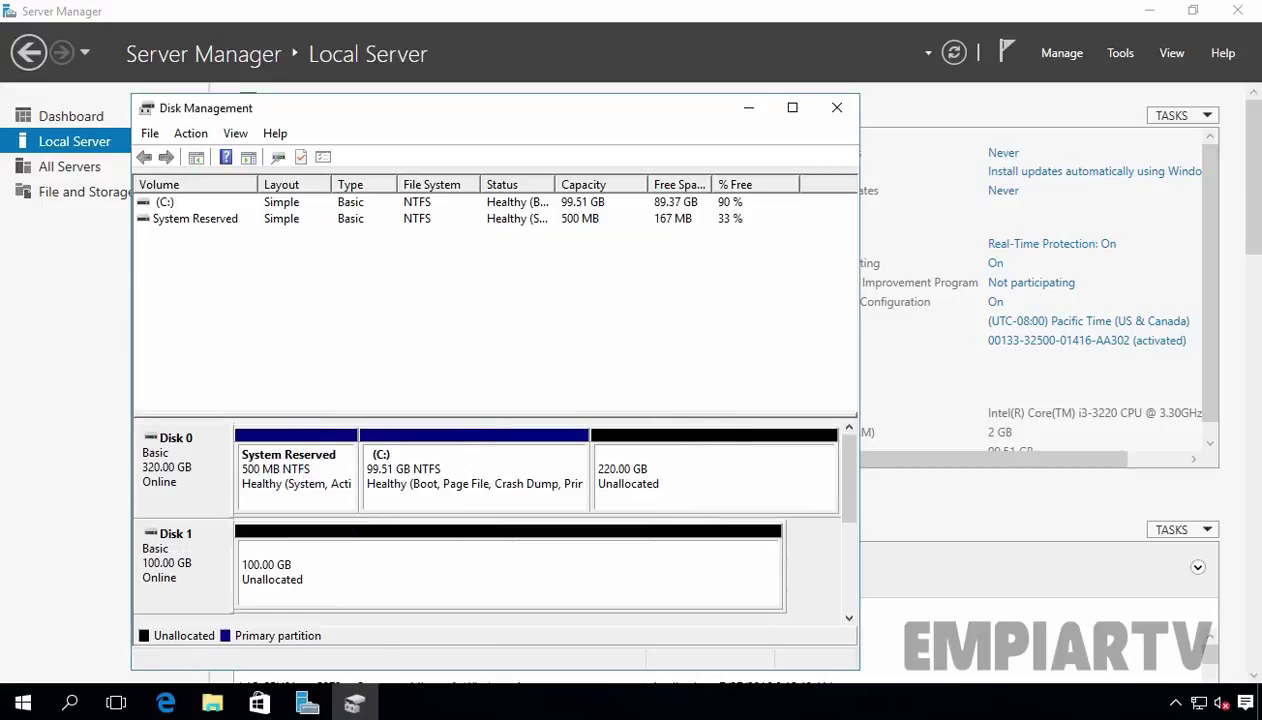
{"action": "right_click", "coordinate": [389, 565]}
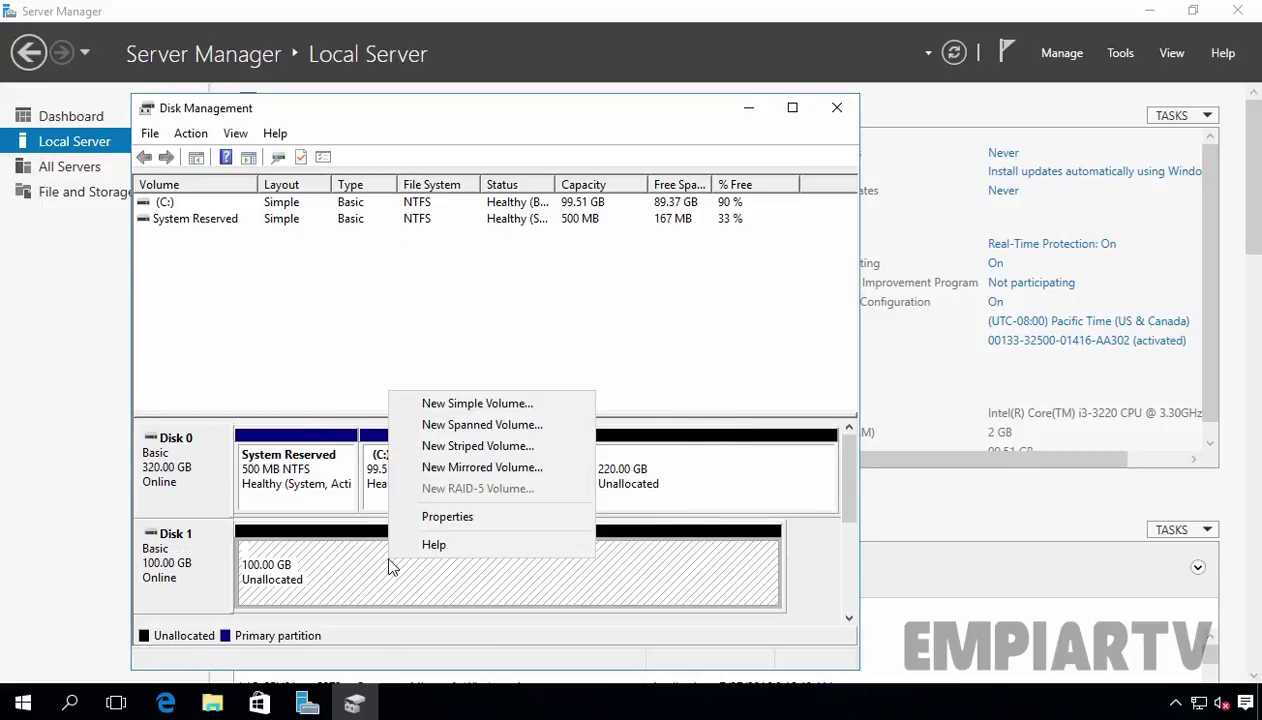
{"action": "left_click", "coordinate": [447, 404]}
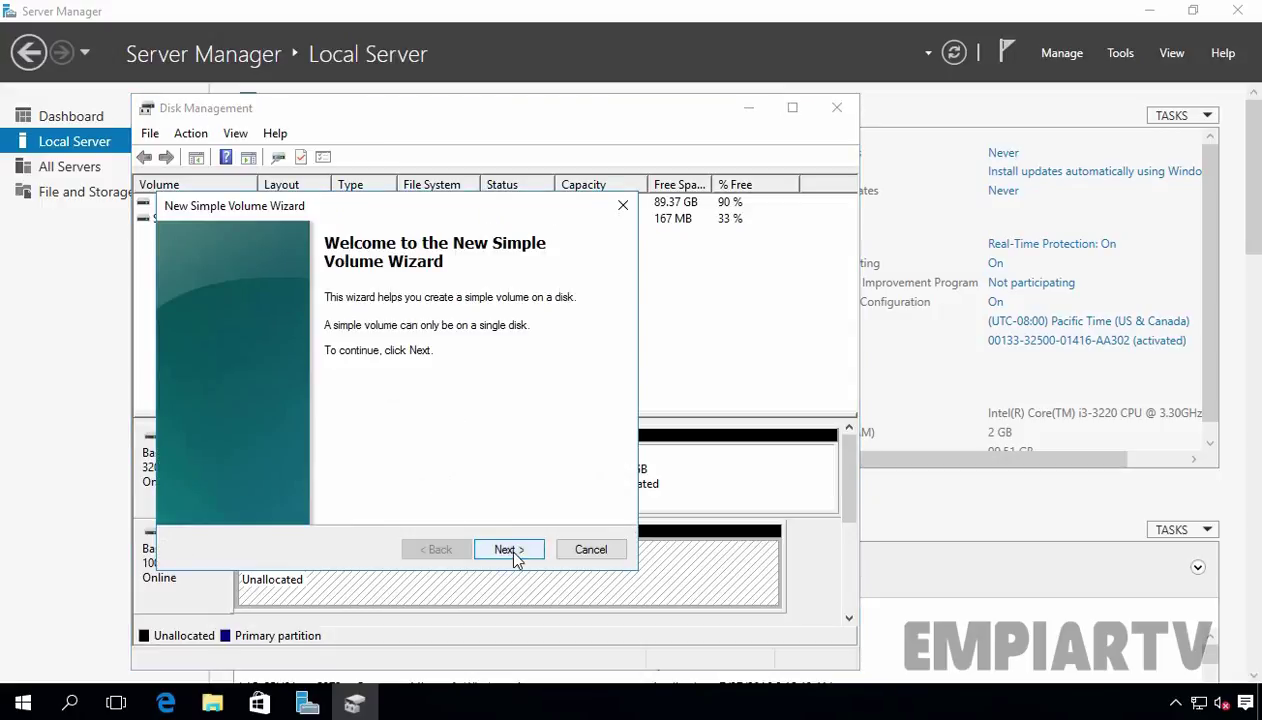
{"action": "left_click", "coordinate": [509, 550]}
{"action": "left_click", "coordinate": [509, 550]}
{"action": "left_click", "coordinate": [509, 550]}
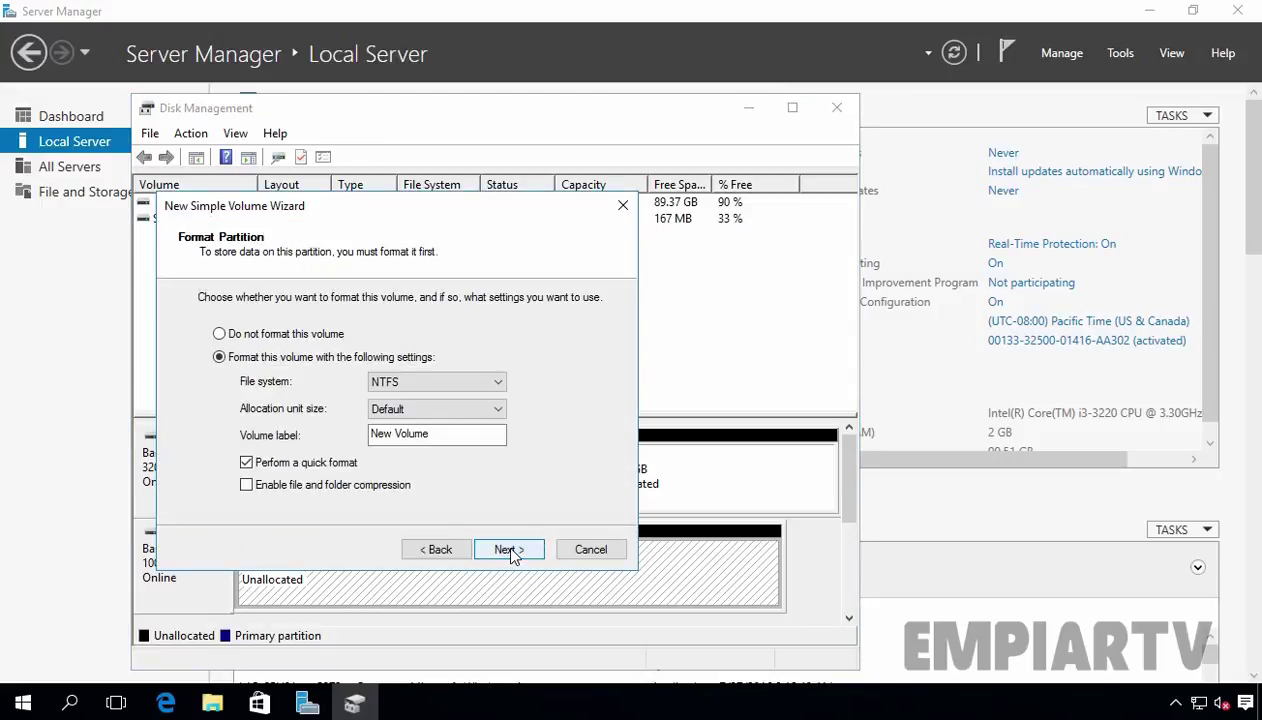
{"action": "left_click", "coordinate": [509, 550]}
{"action": "left_click", "coordinate": [511, 551]}
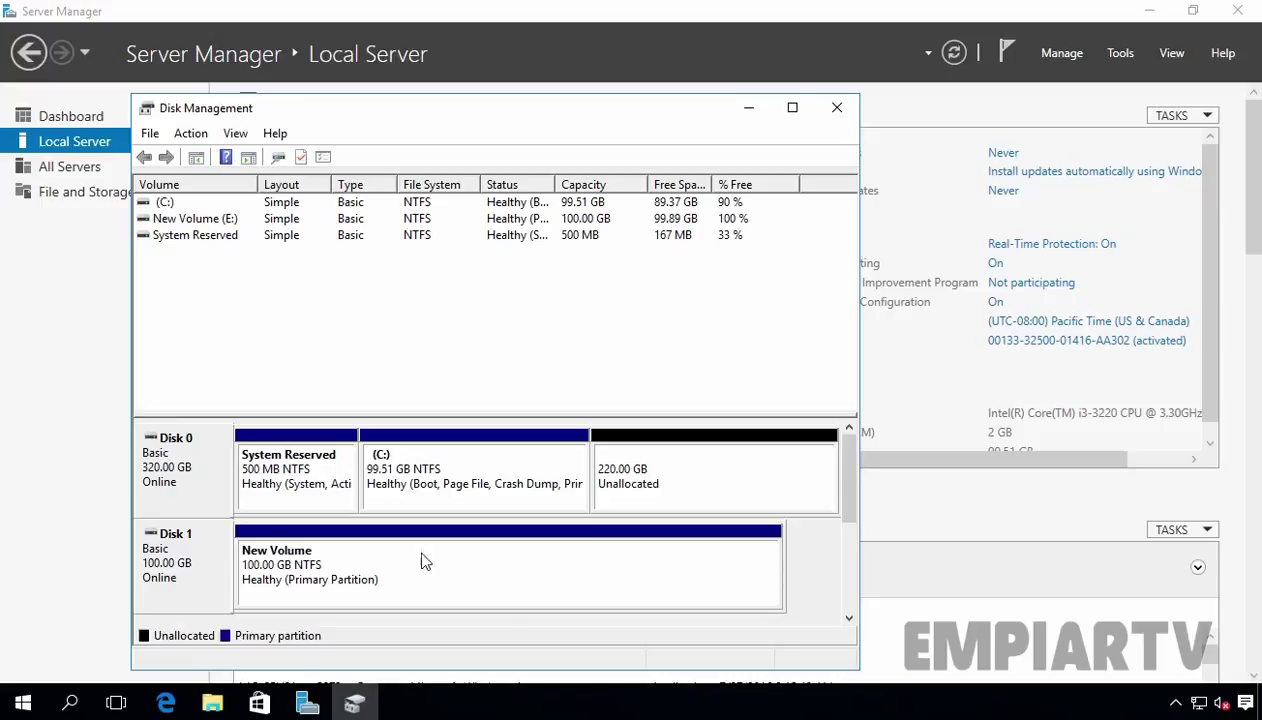
In File Explorer's This PC, select New Volume (E:) showing 99.8 GB free of 99.9 GB
{"action": "left_click", "coordinate": [212, 704]}
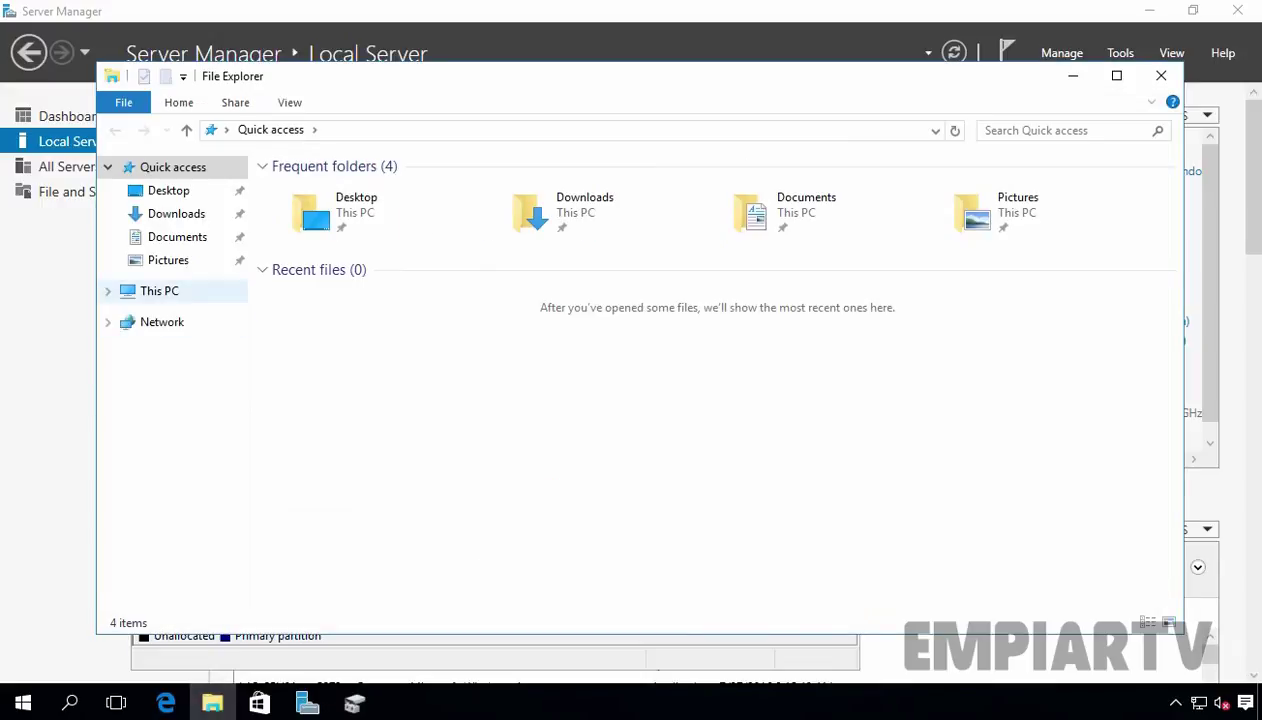
{"action": "left_click", "coordinate": [160, 291]}
{"action": "left_click", "coordinate": [918, 348]}
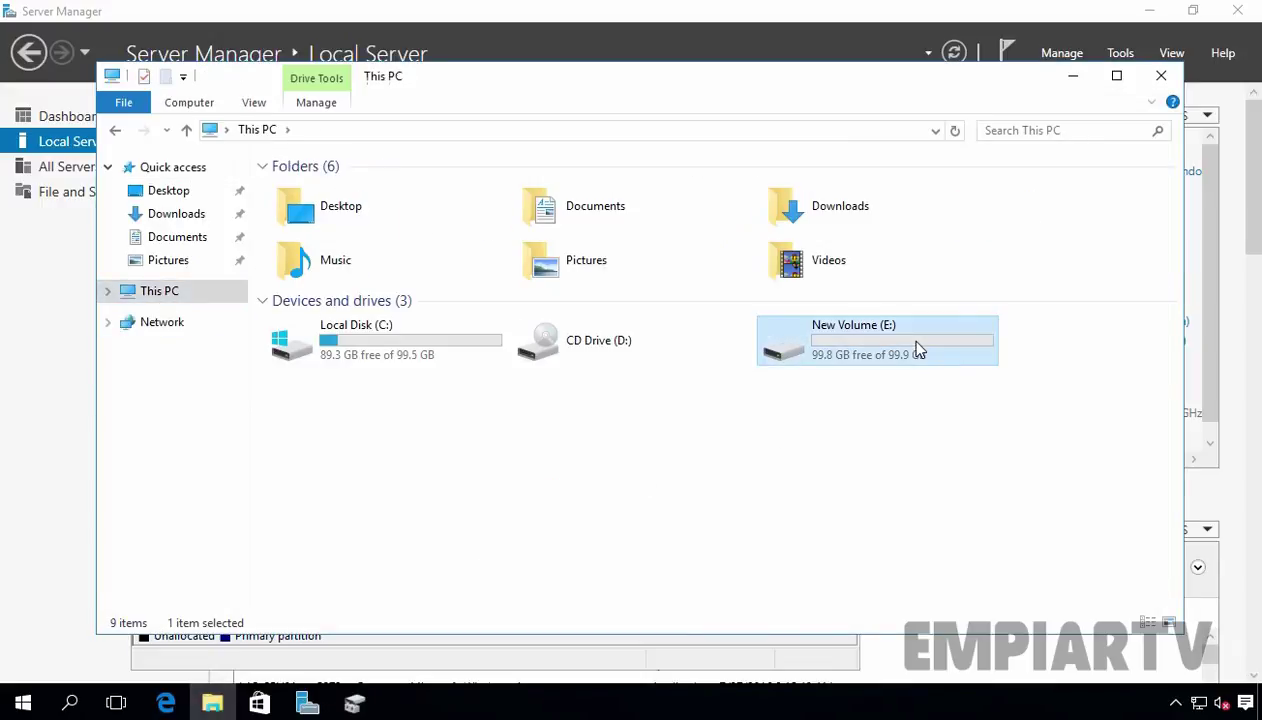